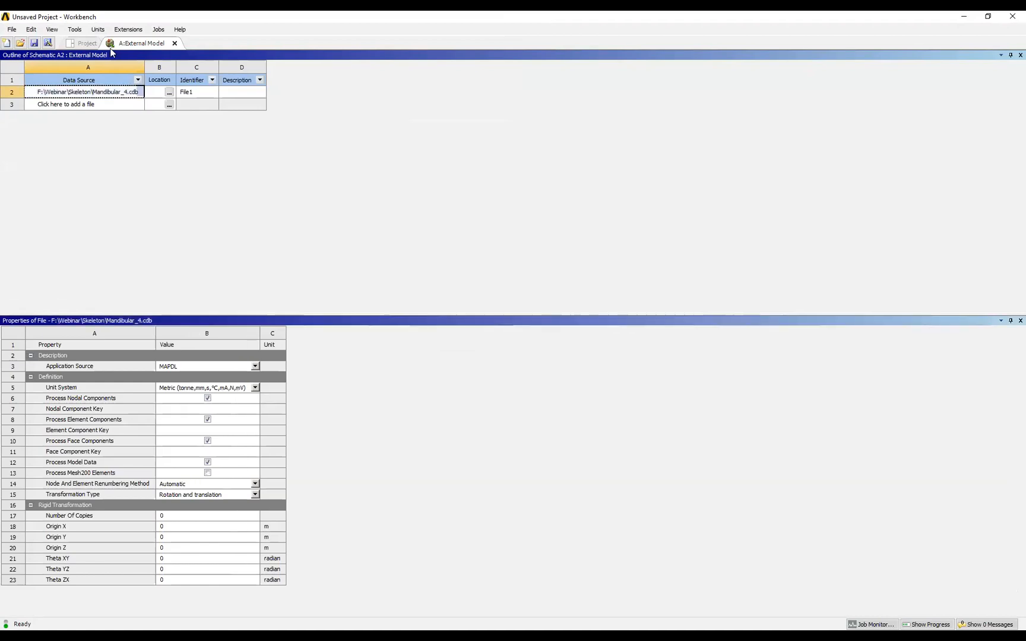
Link the External Model setup to the Model cell of a Static Structural system and update the setup.
drag(209, 127, 302, 150)
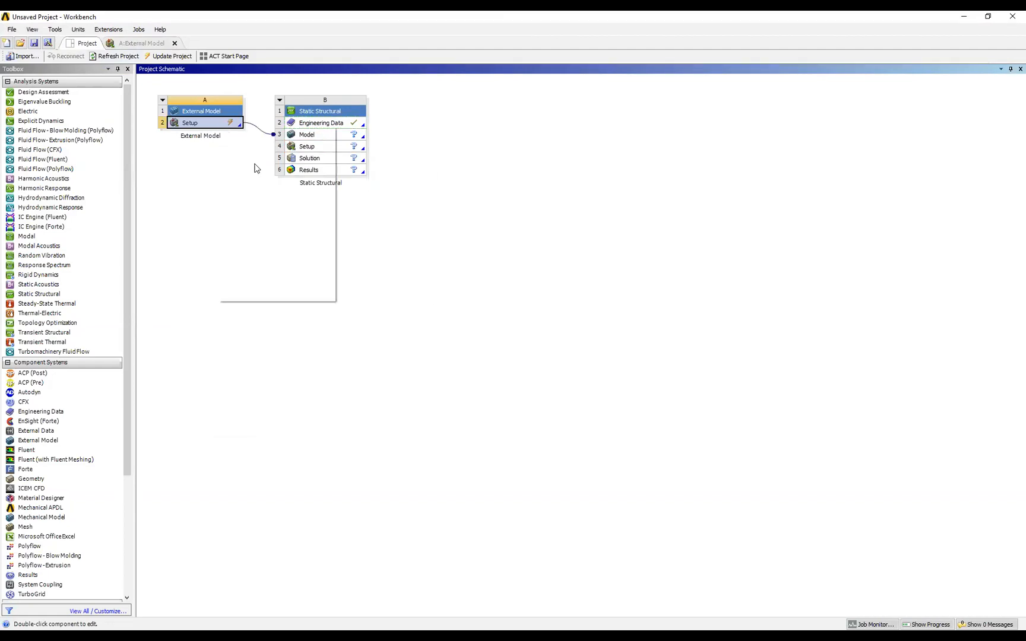
click(244, 198)
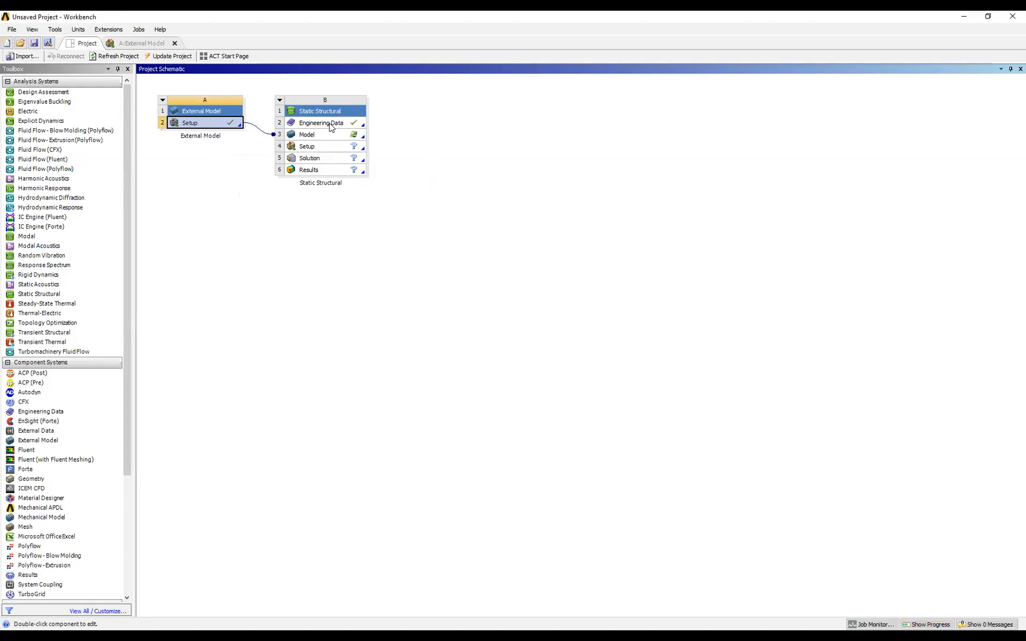
Import the materials from the Material XML file into the Static Structural engineering data and show the Articular cartilage properties.
right_click(330, 127)
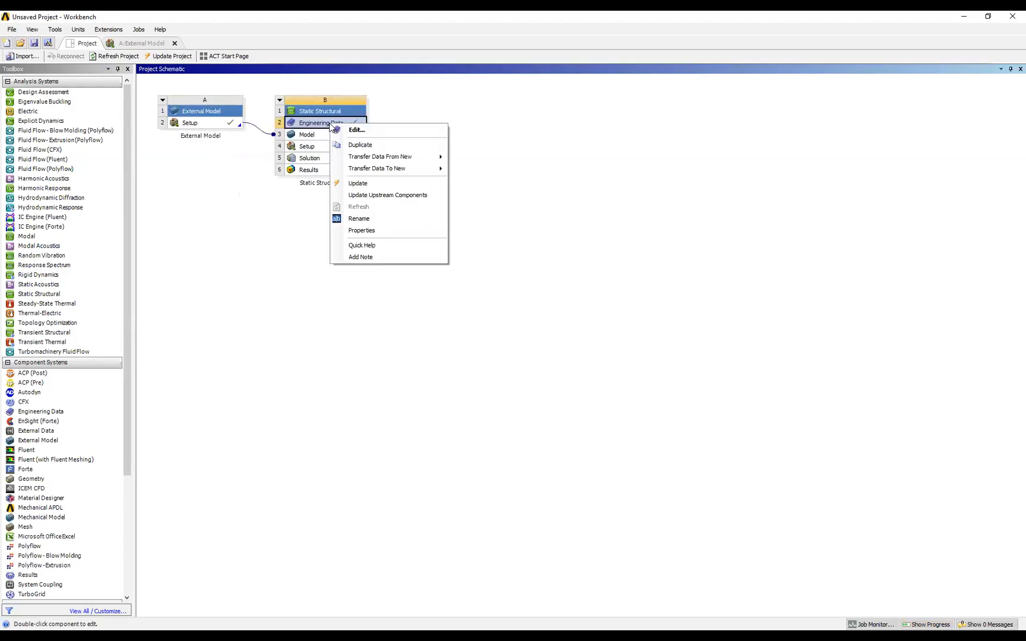
click(355, 131)
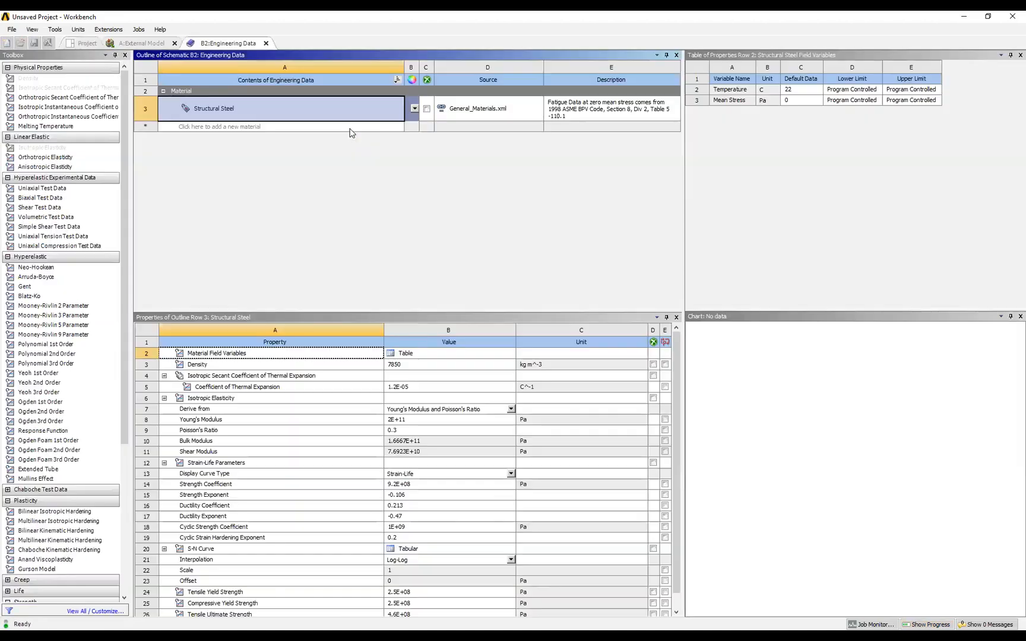
click(11, 29)
click(66, 245)
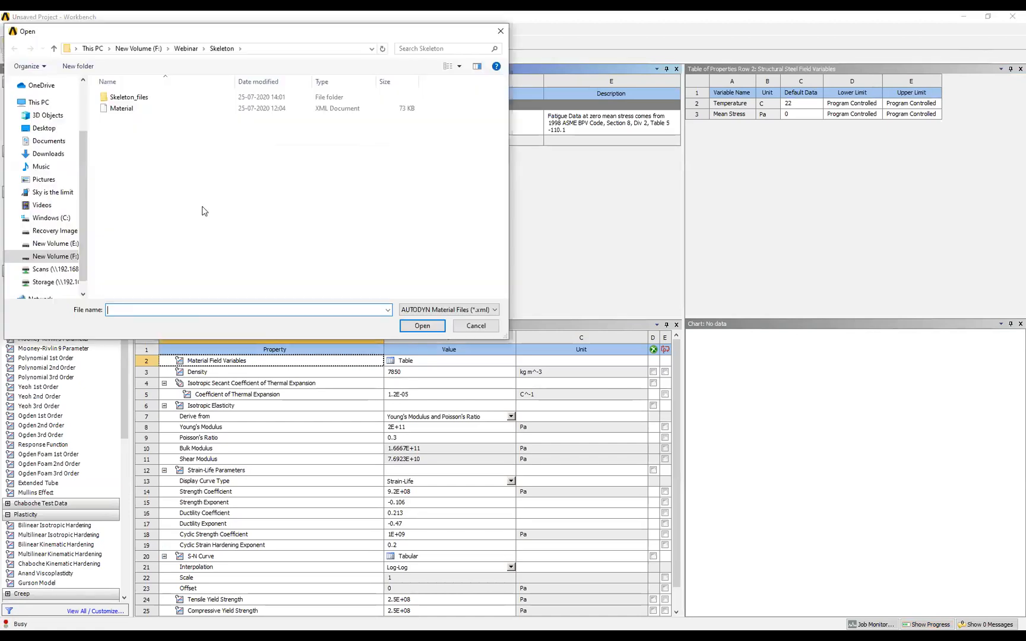
click(122, 109)
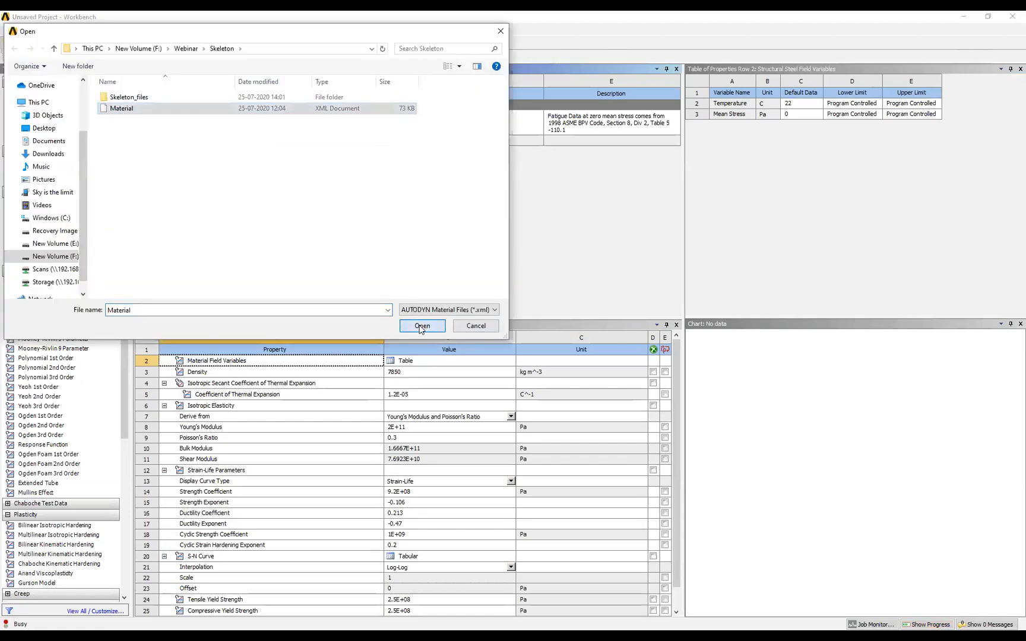
click(422, 326)
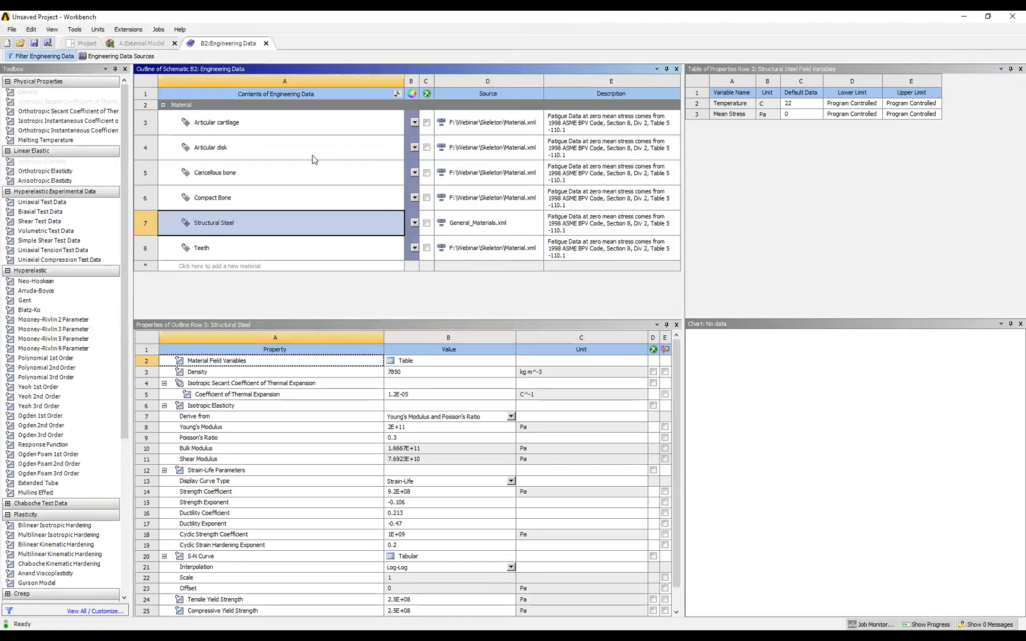
click(282, 132)
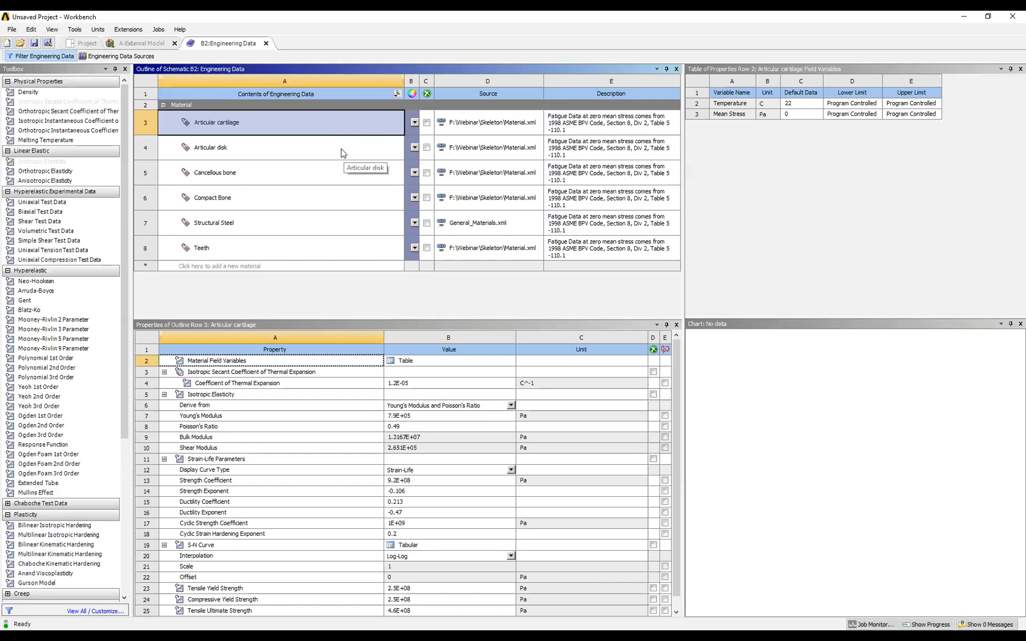
Close the External Model setup and open the Static Structural model for editing in Mechanical.
click(160, 43)
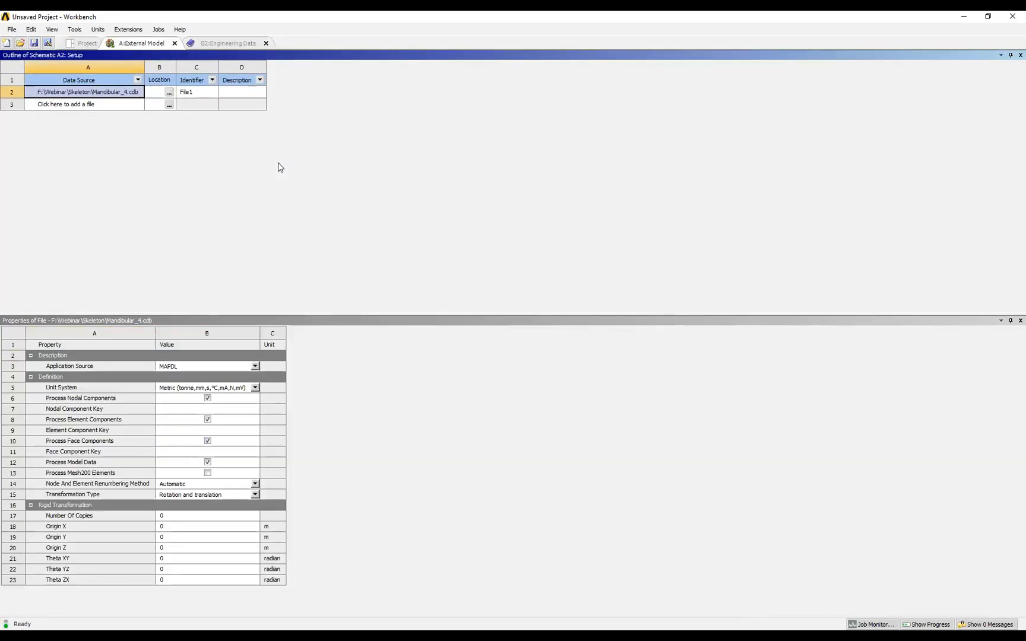
click(175, 43)
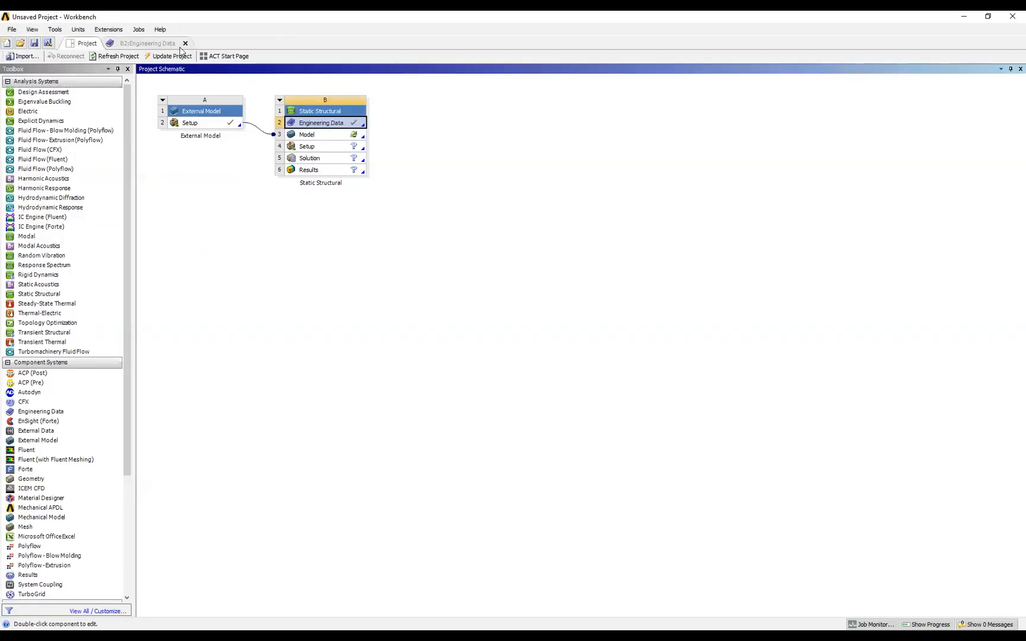
right_click(313, 135)
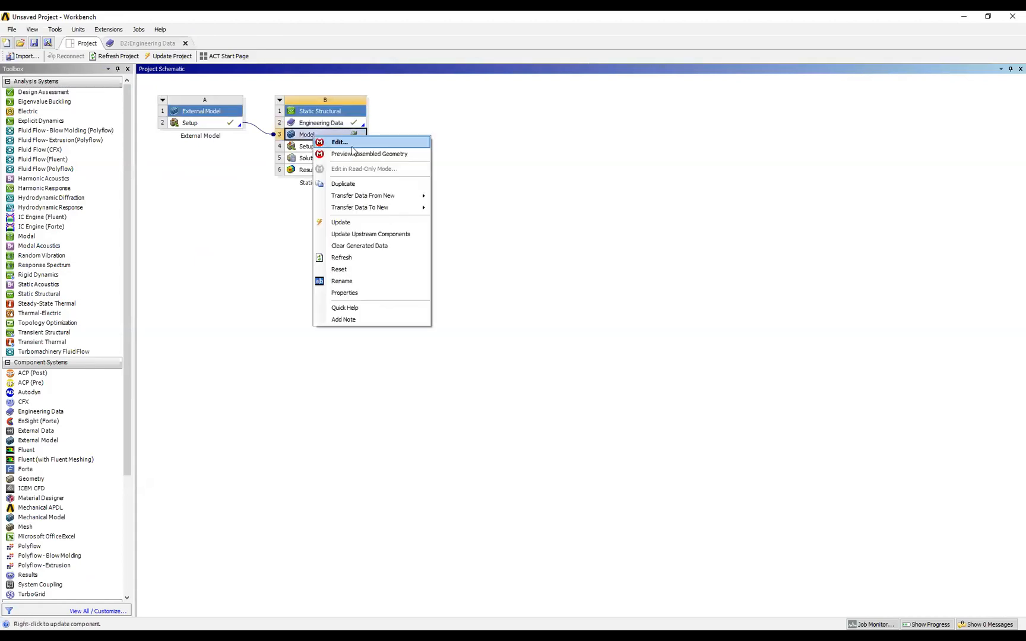
click(352, 145)
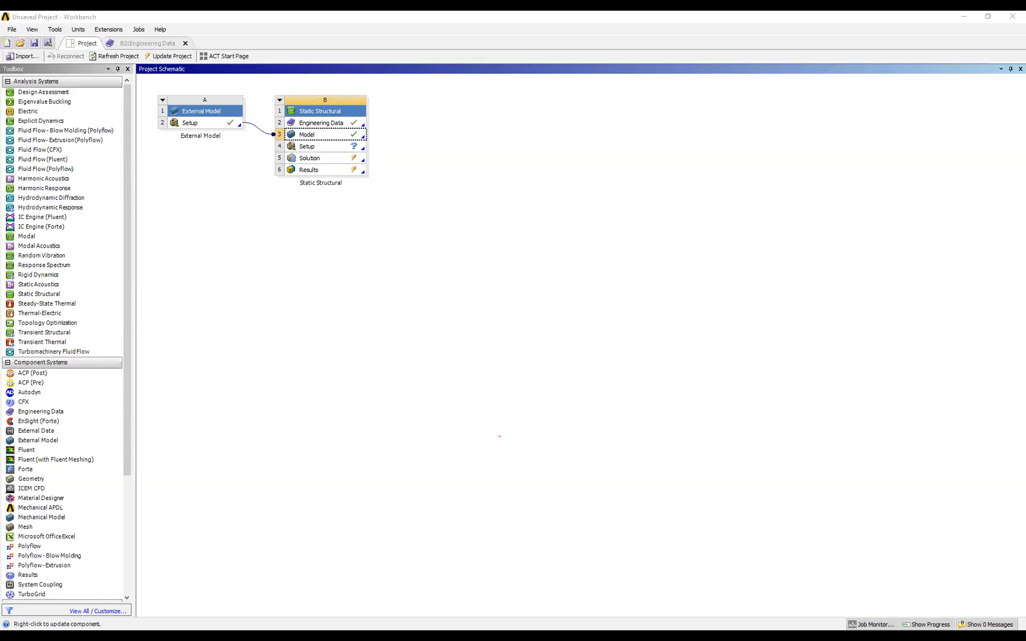
Display the imported mandible mesh and examine its elements from several angles.
middle_drag(682, 303, 682, 367)
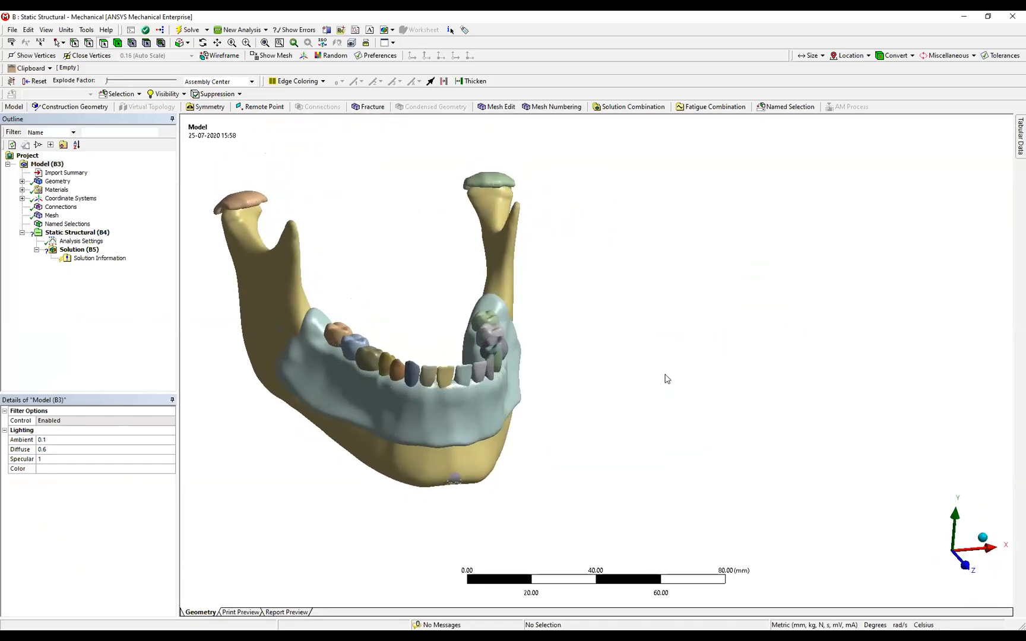
click(52, 215)
scroll(511, 401, up, 2)
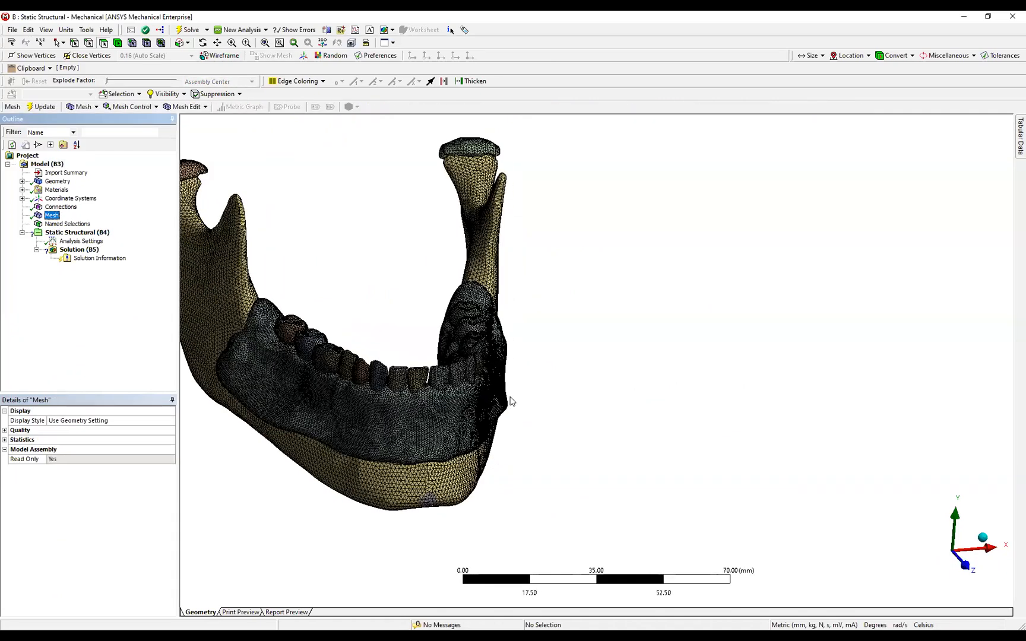
ctrl+middle_drag(696, 406, 696, 407)
mouse_move(696, 408)
middle_down()
mouse_move(321, 325)
mouse_move(284, 284)
middle_up()
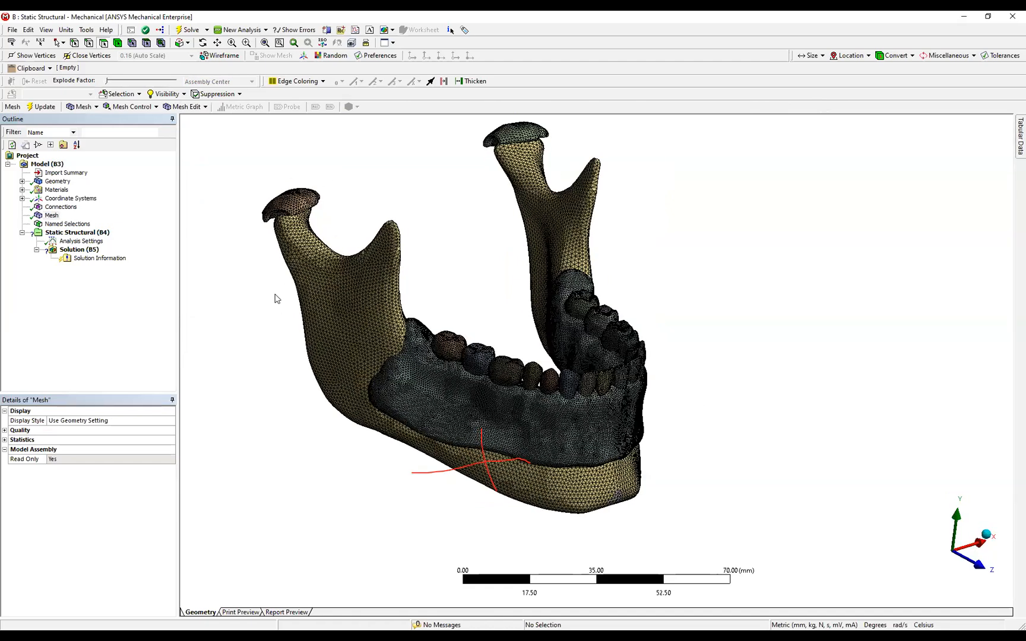
Locate the yellow jawbone's solid body in the geometry tree and assign it the Compact Bone material.
click(58, 181)
click(22, 181)
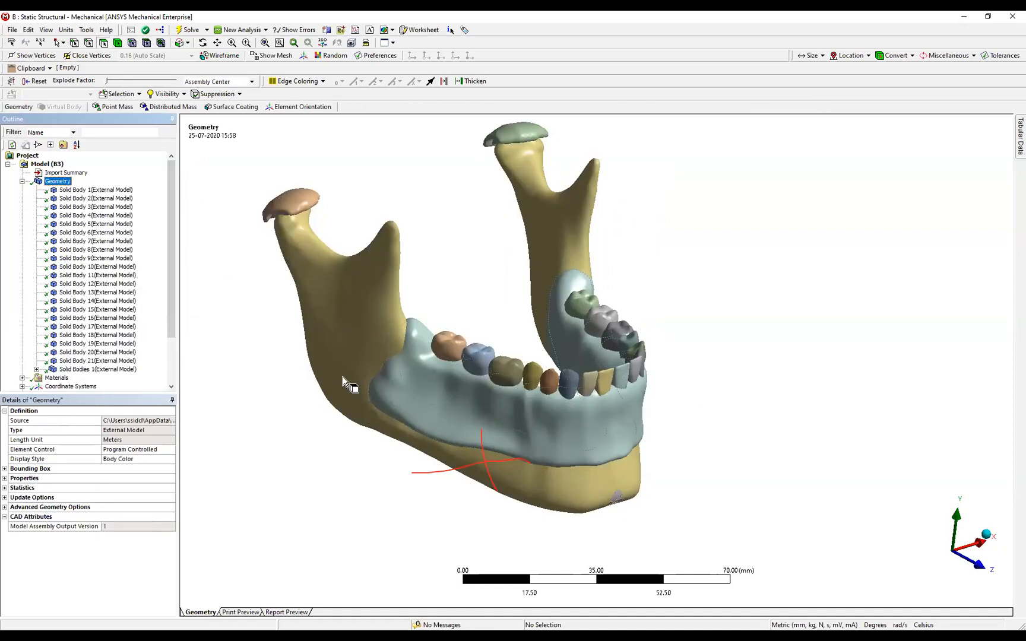
scroll(442, 397, up, 1)
middle_drag(443, 395, 383, 390)
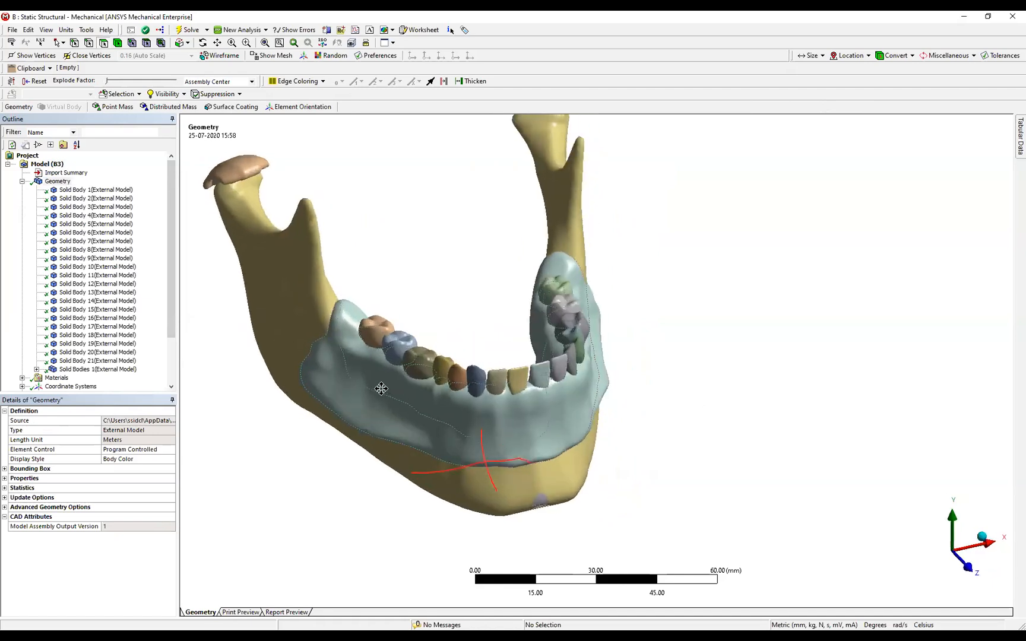
click(69, 191)
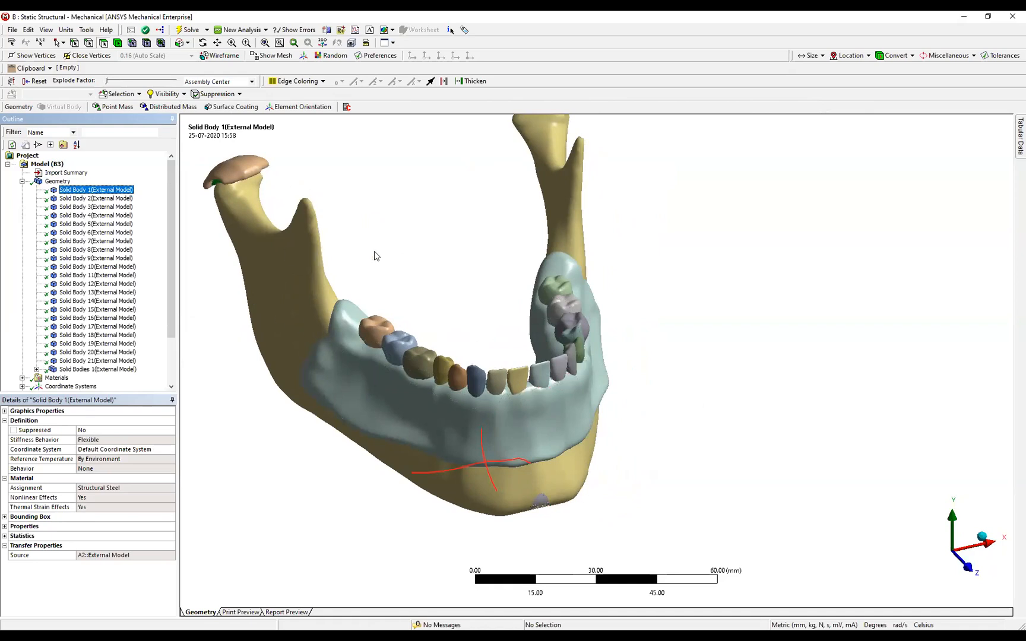
click(284, 249)
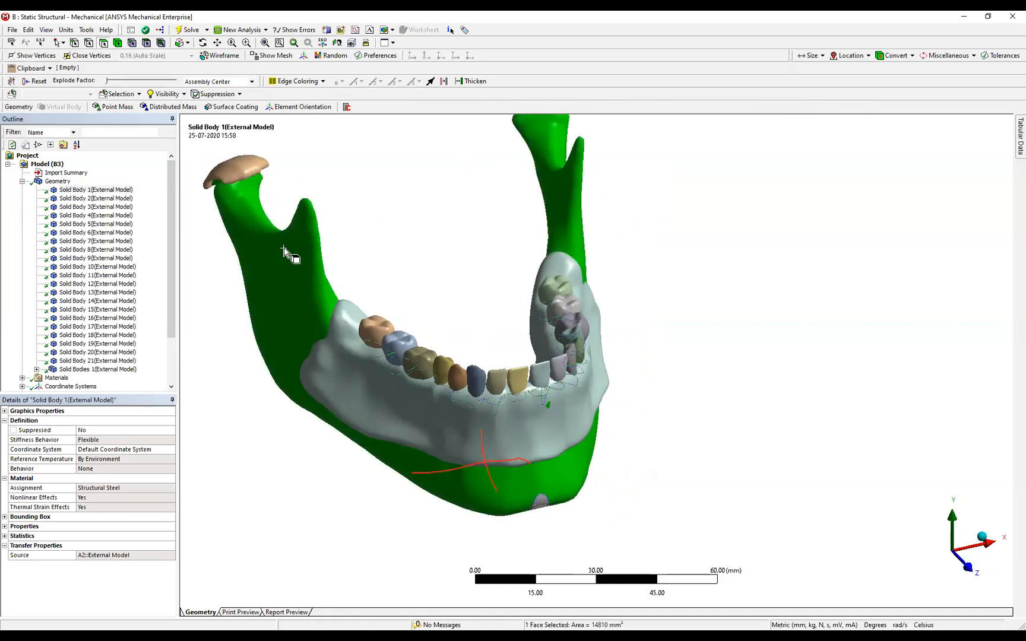
right_click(284, 249)
click(477, 276)
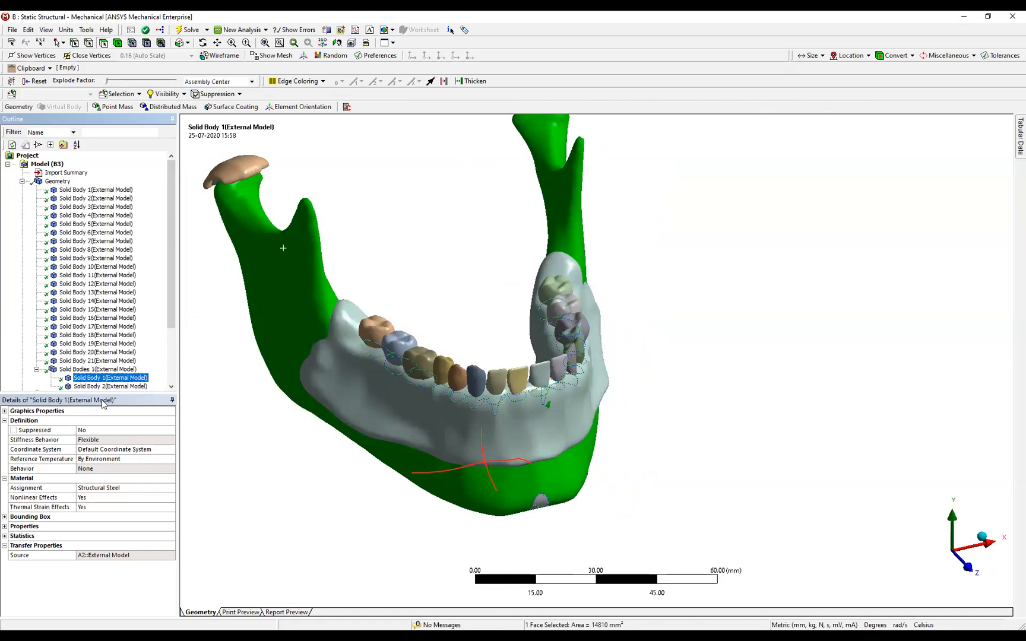
click(152, 488)
click(171, 490)
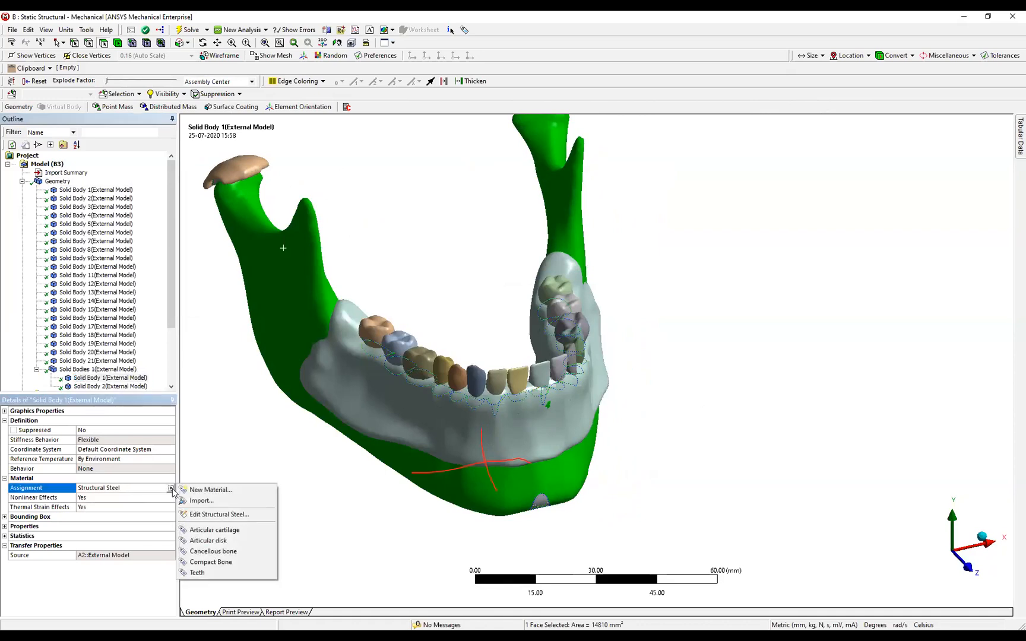
click(203, 562)
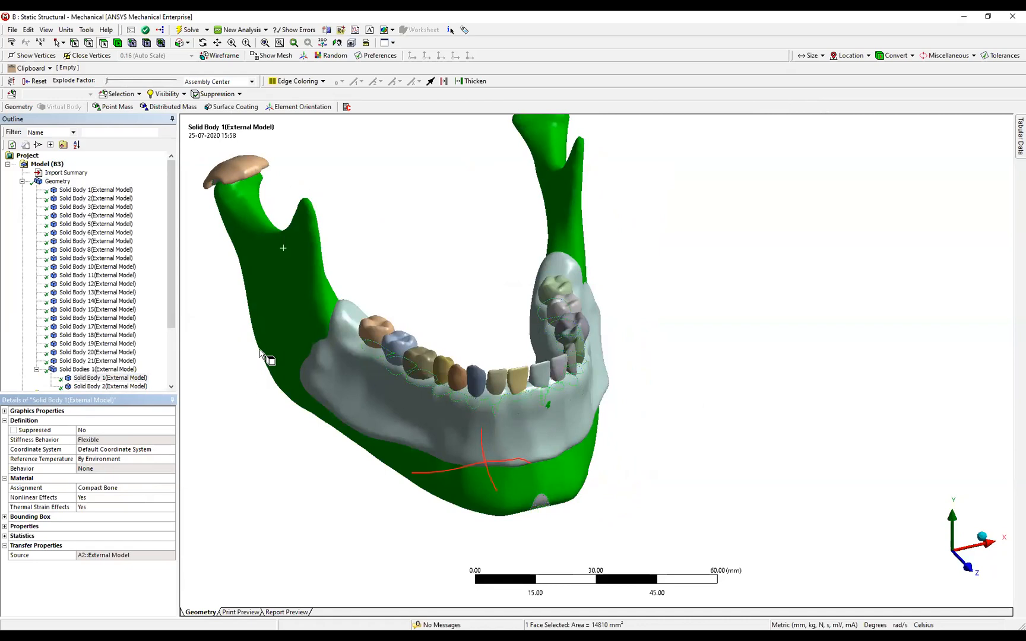
Create a material assignment scoped to the three rear molars (orange, blue and olive) and set its material to Teeth.
click(375, 332)
ctrl+click(401, 343)
ctrl+click(419, 362)
right_click(399, 345)
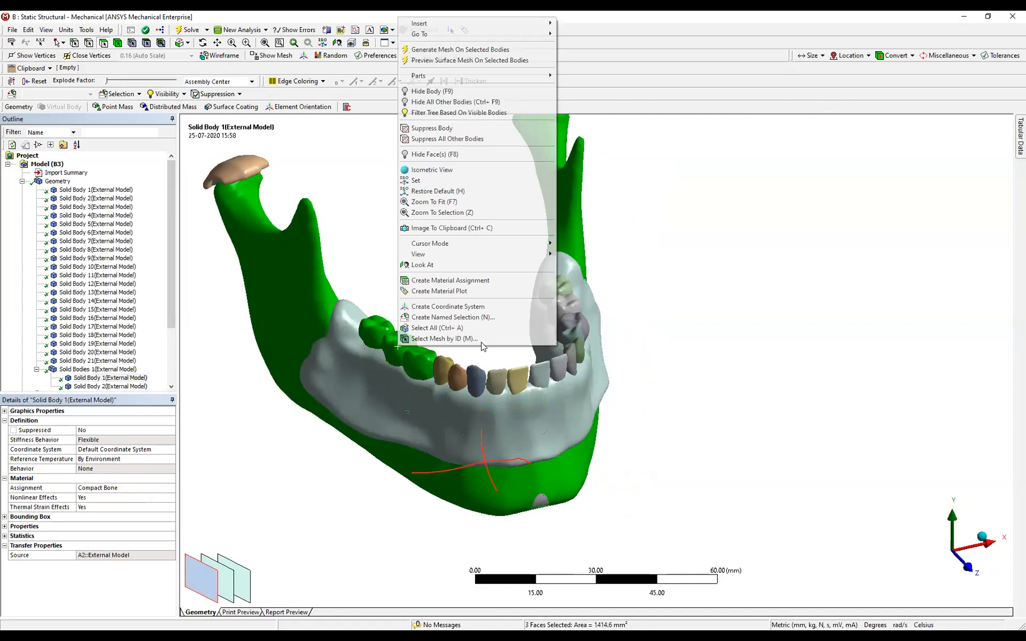
click(571, 42)
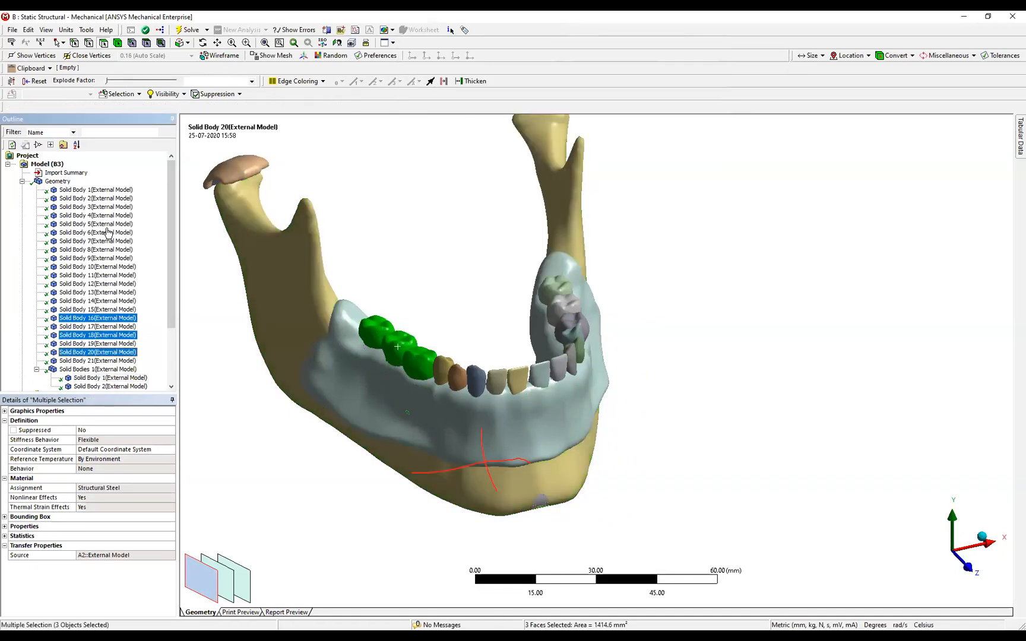
right_click(96, 319)
click(147, 439)
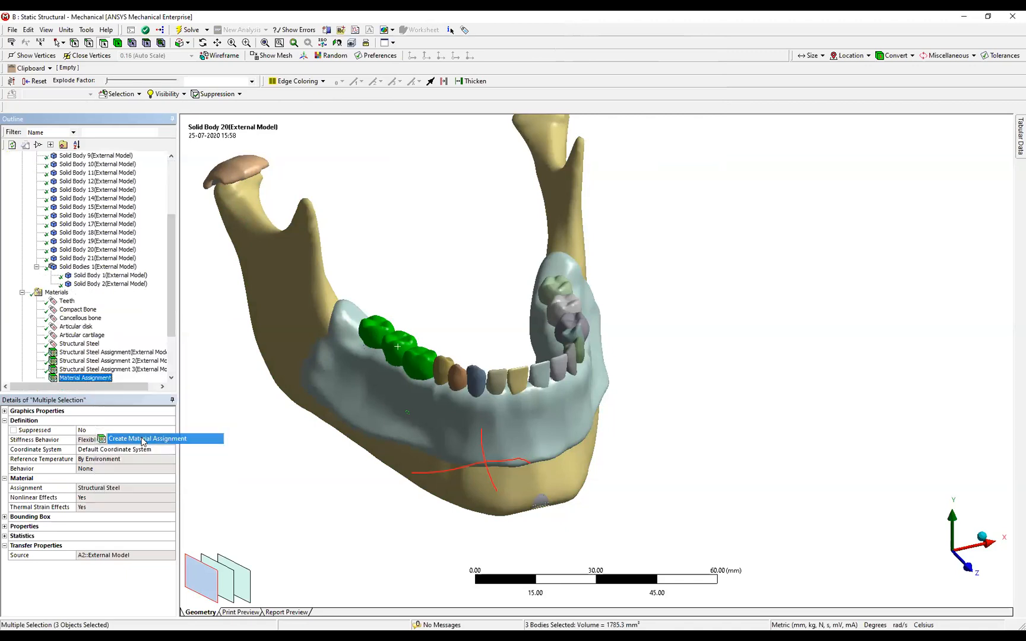
click(172, 449)
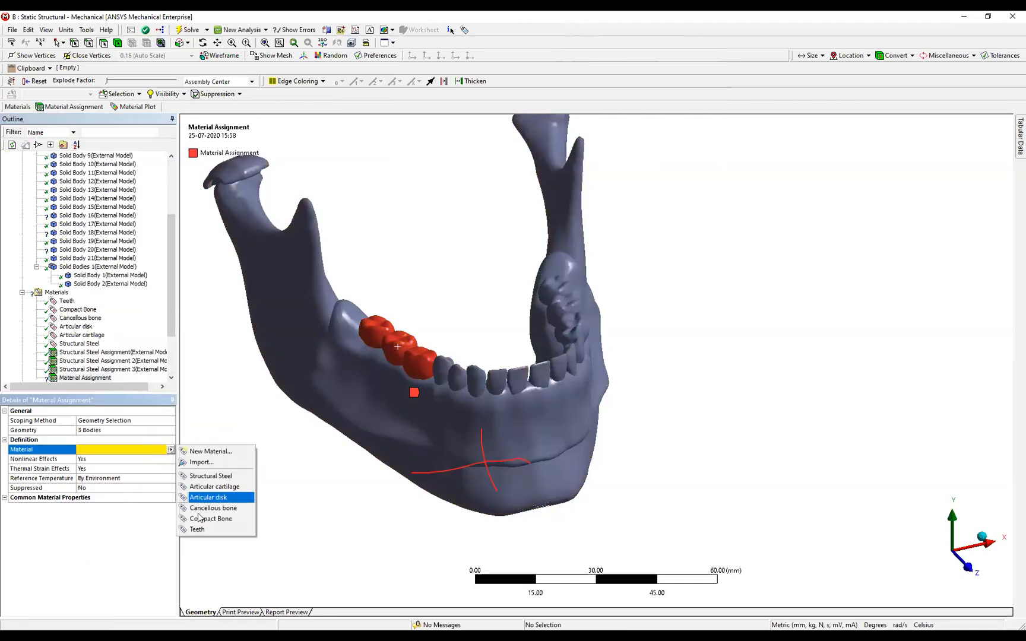
click(214, 529)
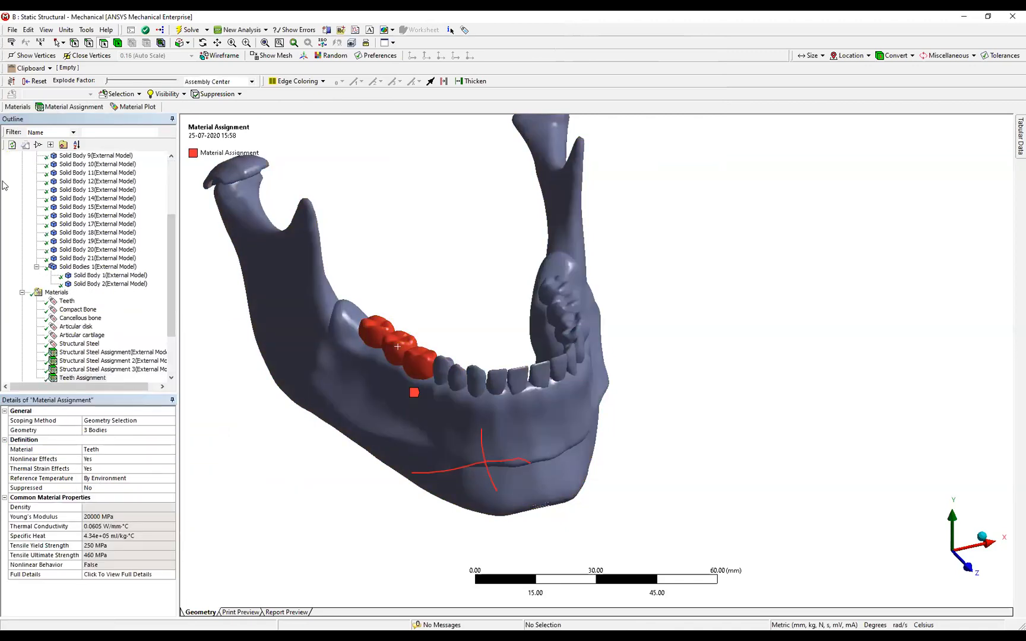
scroll(22, 199, up, 4)
click(22, 181)
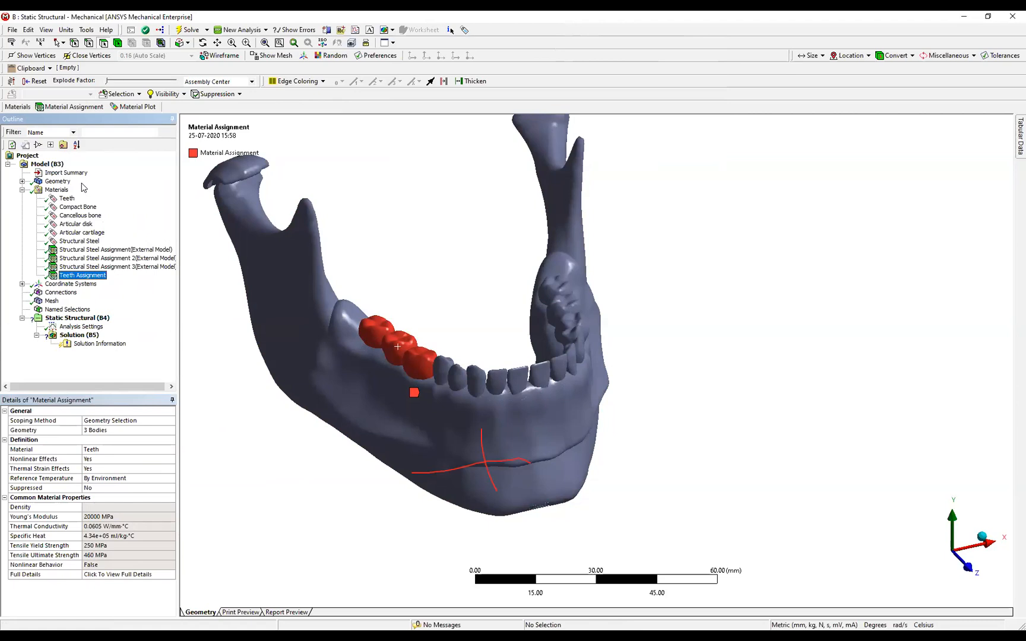
click(22, 190)
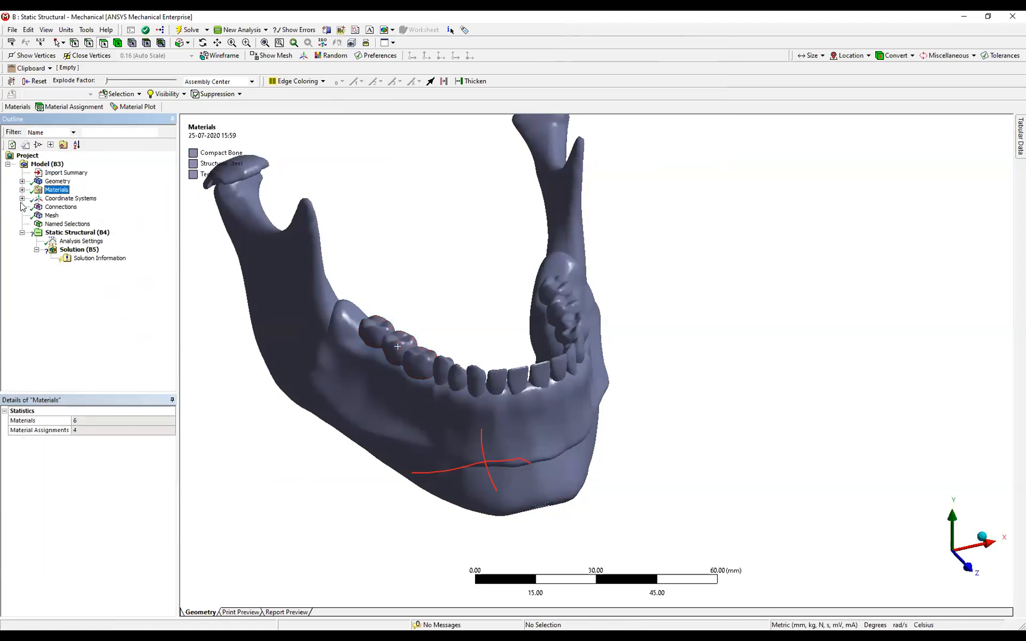
Promote the imported External Model coordinate systems to individual coordinate system objects in the tree.
click(22, 199)
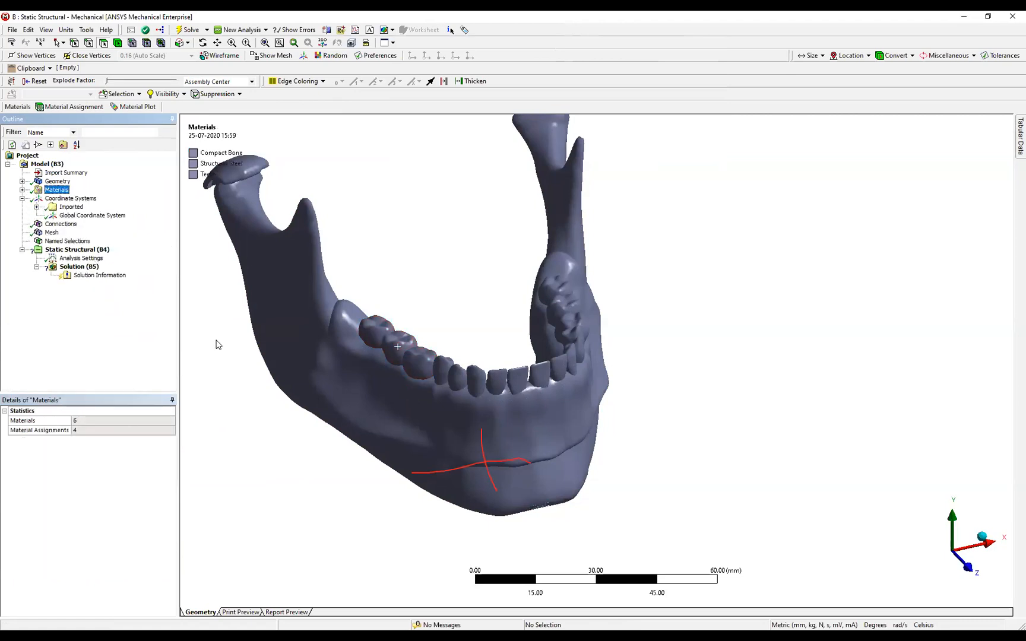
scroll(552, 505, down, 1)
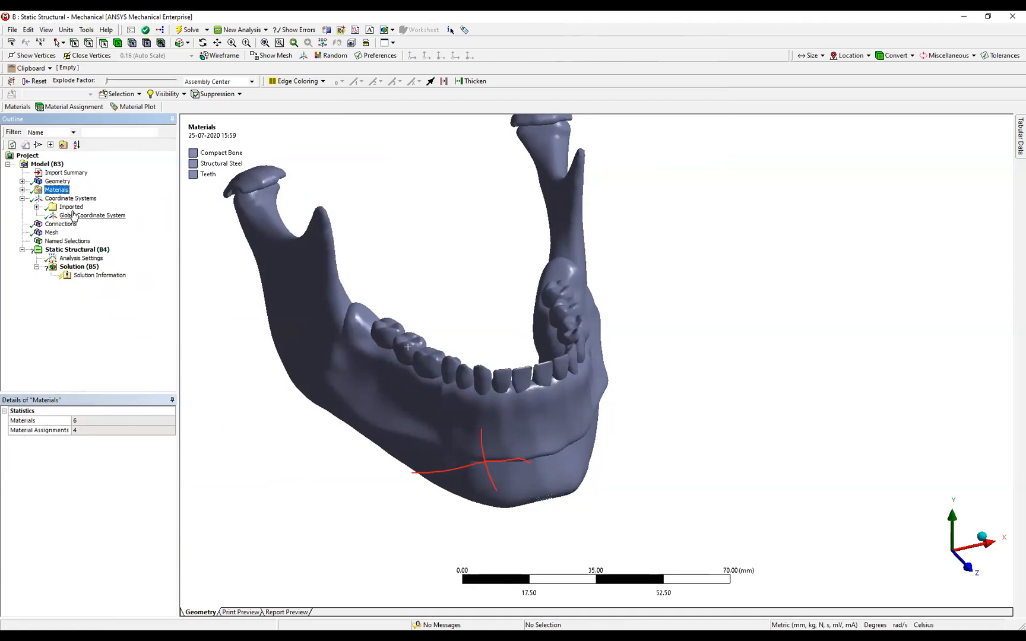
click(38, 207)
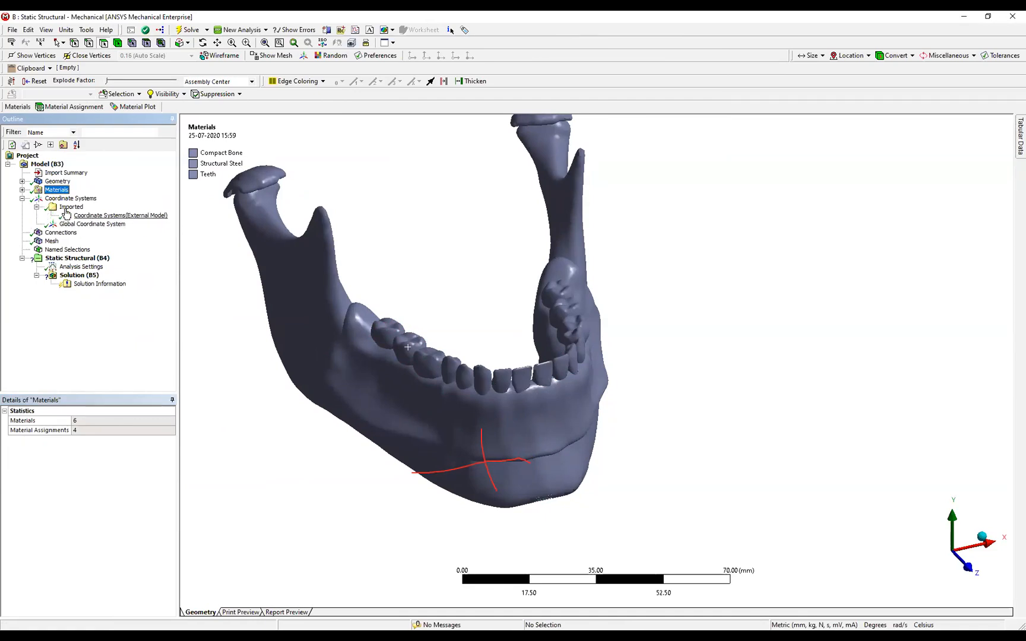
right_click(67, 208)
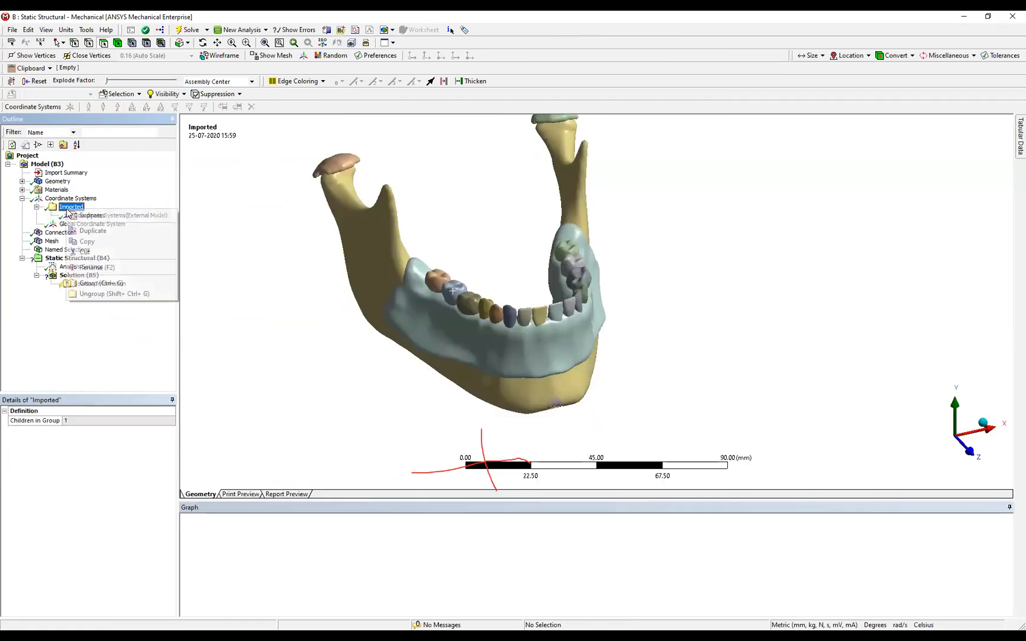
click(40, 220)
click(75, 217)
right_click(75, 216)
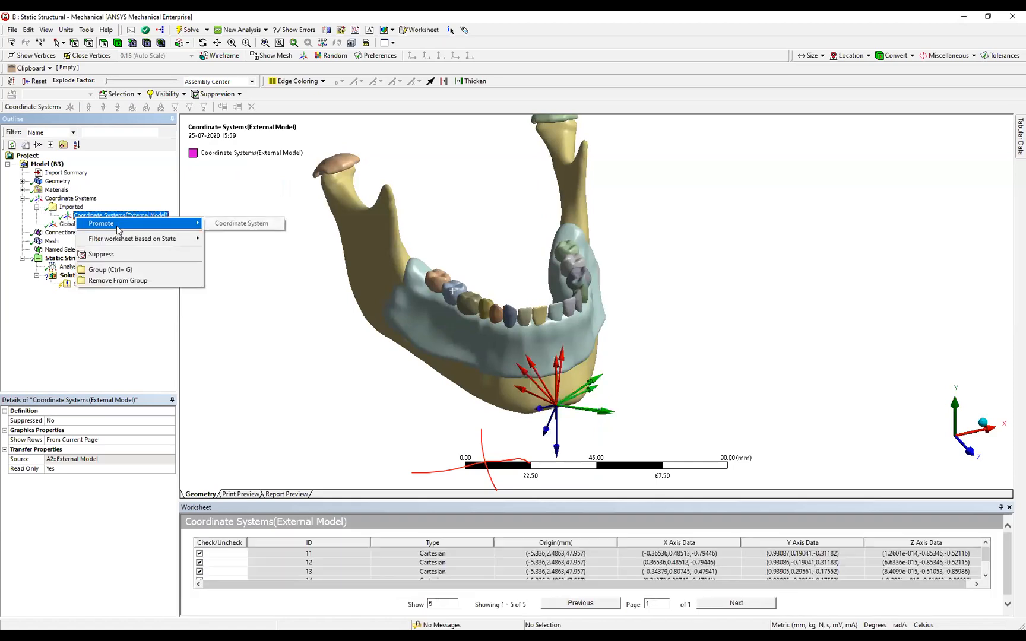
click(230, 226)
right_click(171, 217)
mouse_move(246, 223)
click(297, 221)
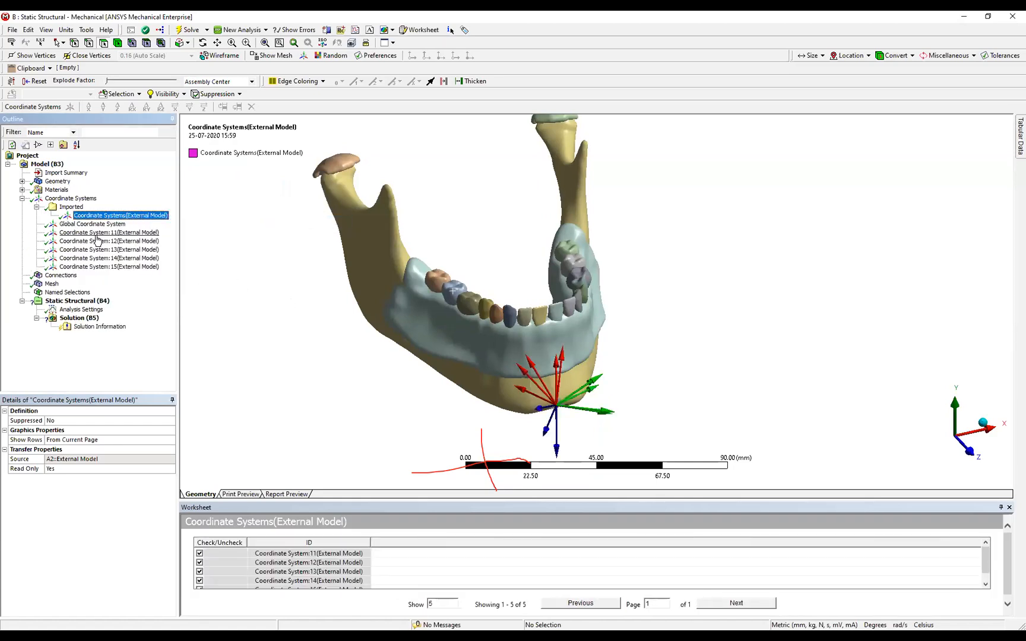
Display the imported coordinate system 11 and examine the orientation of its axes at the chin.
click(108, 232)
mouse_move(446, 394)
middle_down()
mouse_move(380, 368)
mouse_move(451, 389)
middle_up()
ctrl+middle_drag(451, 389, 483, 363)
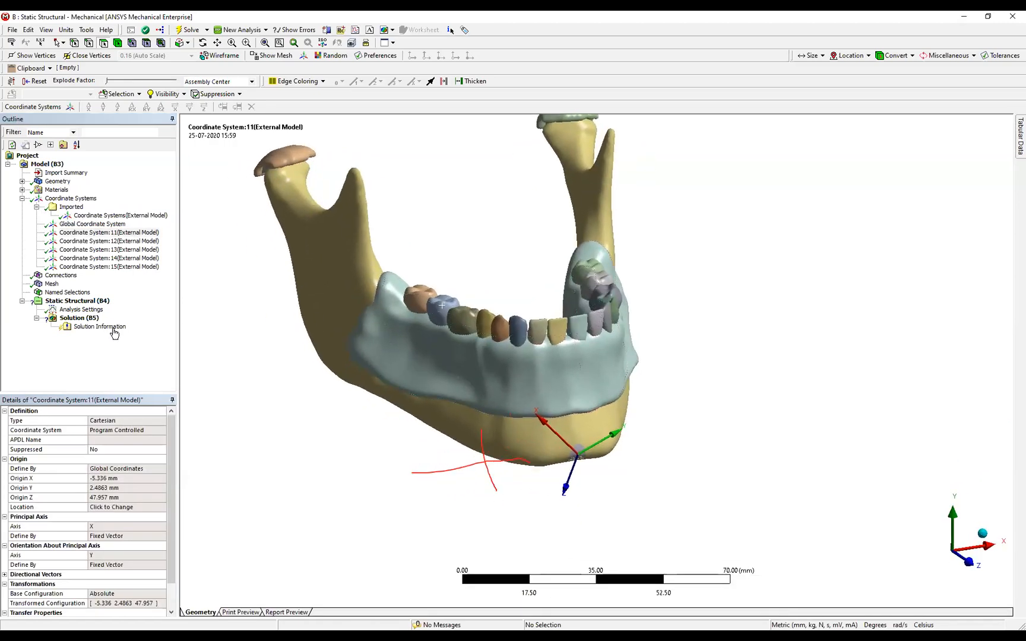
Add a connection group covering all bodies under Connections and generate its contacts automatically.
right_click(60, 278)
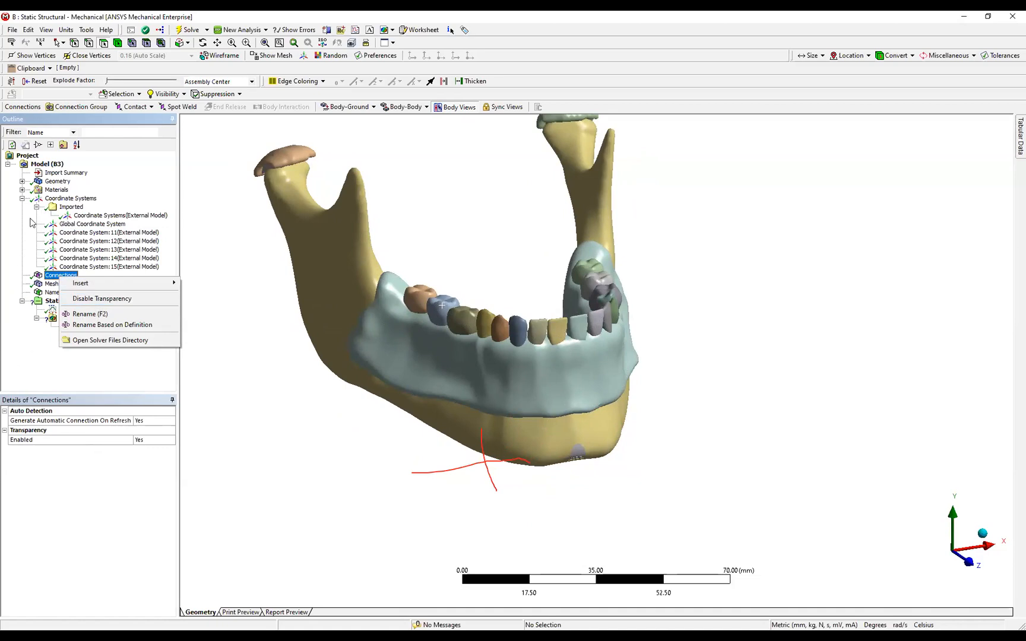
click(22, 199)
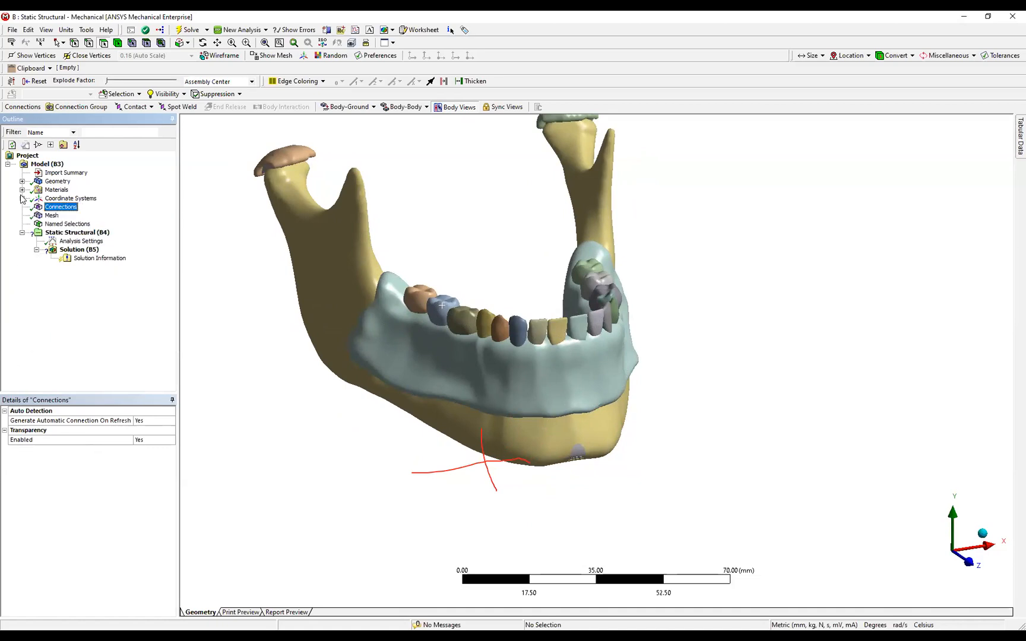
right_click(56, 208)
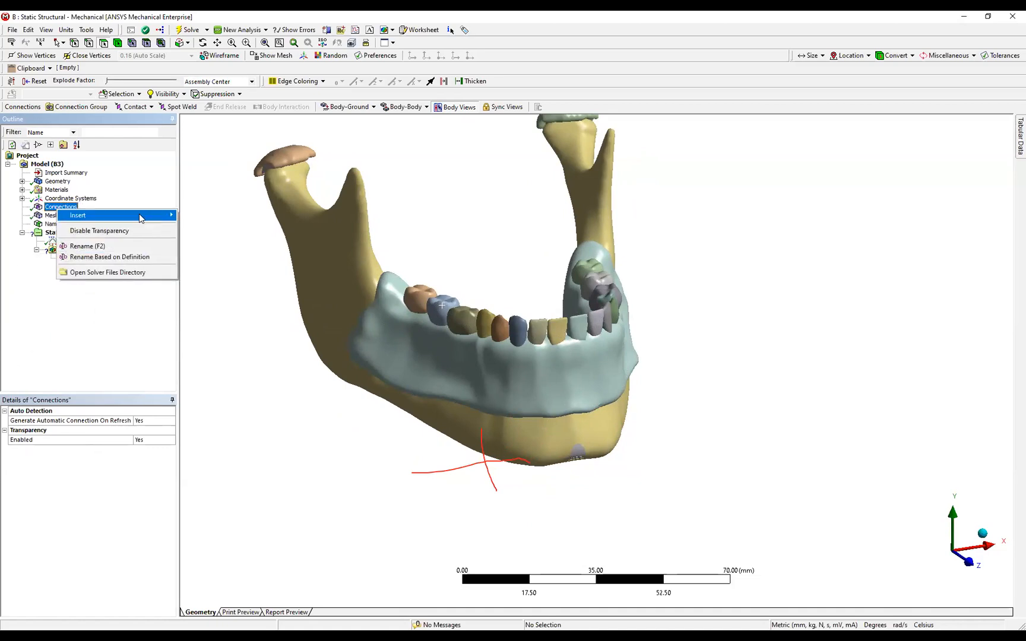
mouse_move(107, 215)
click(201, 217)
right_click(91, 219)
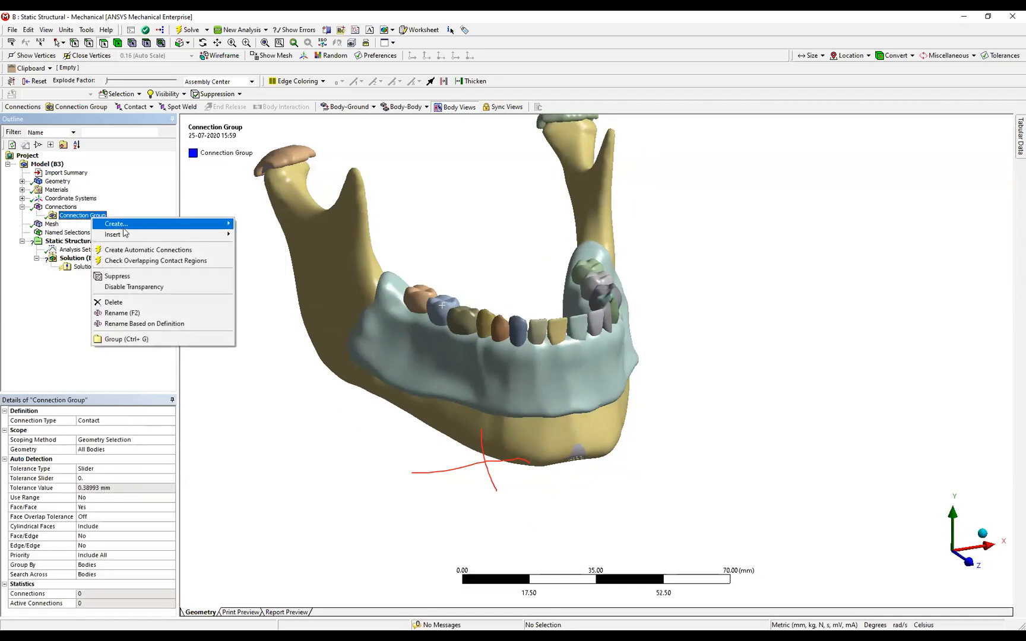
click(137, 252)
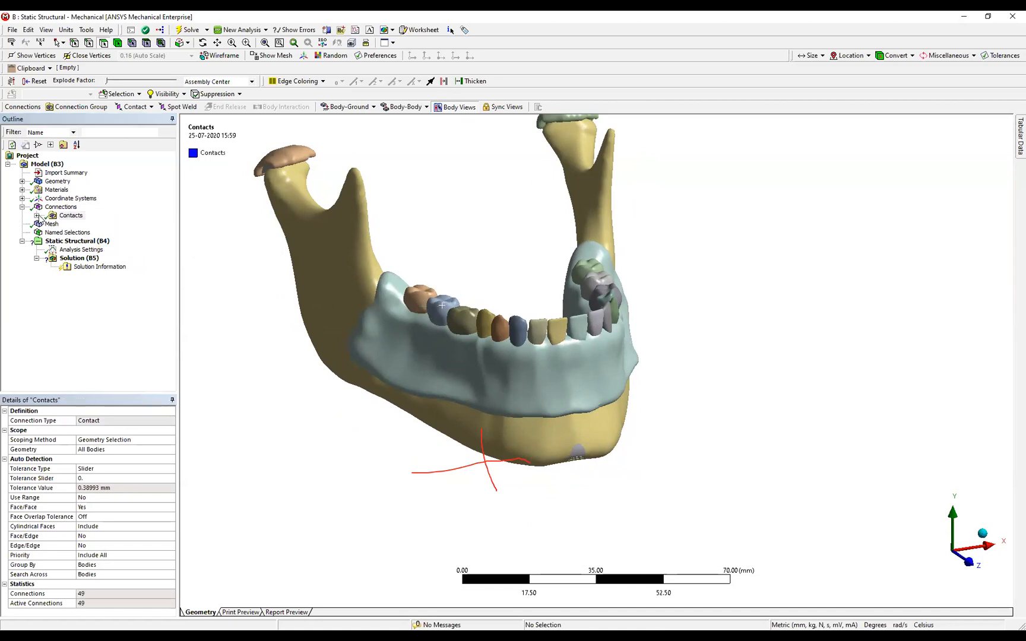
Inspect the first generated contact region with its contact and target bodies, and display the mesh.
click(38, 216)
click(95, 165)
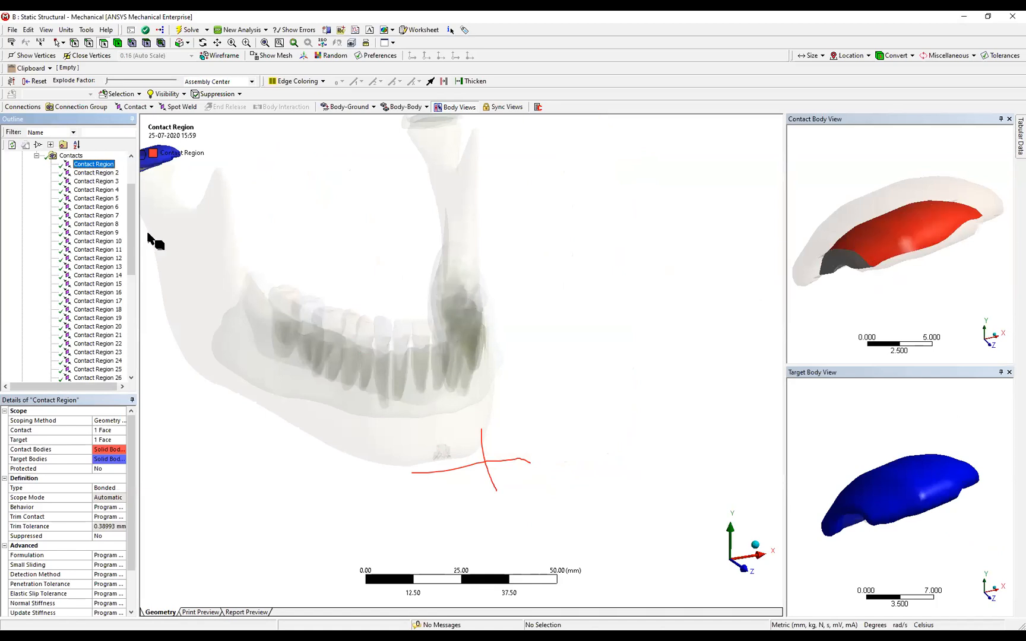
click(37, 156)
click(51, 225)
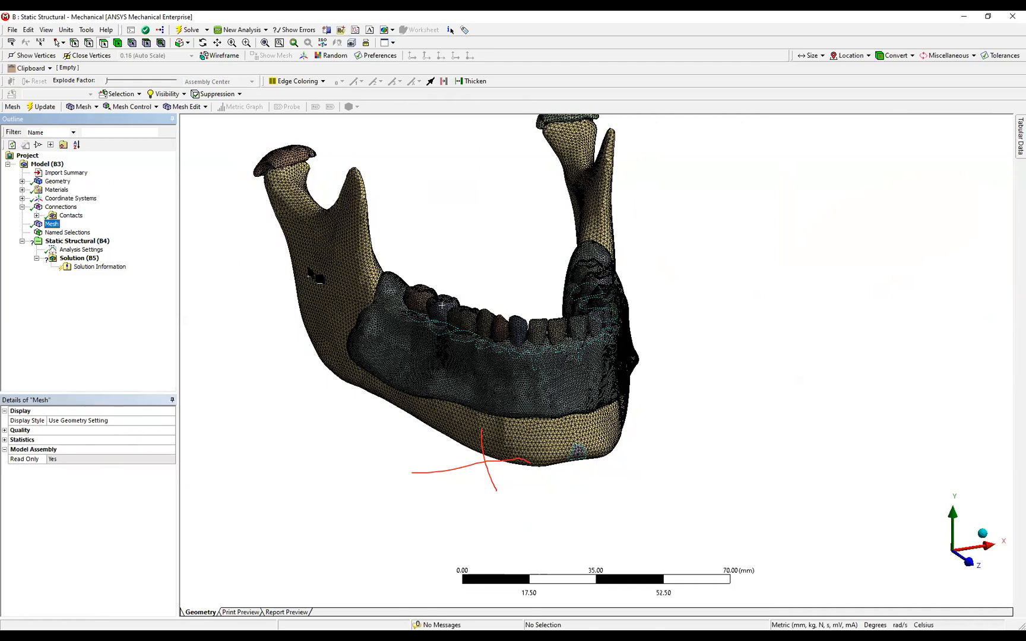
Add a Fixed Support to the static structural analysis, scoped to the cap faces on both condyles.
right_click(83, 243)
mouse_move(132, 249)
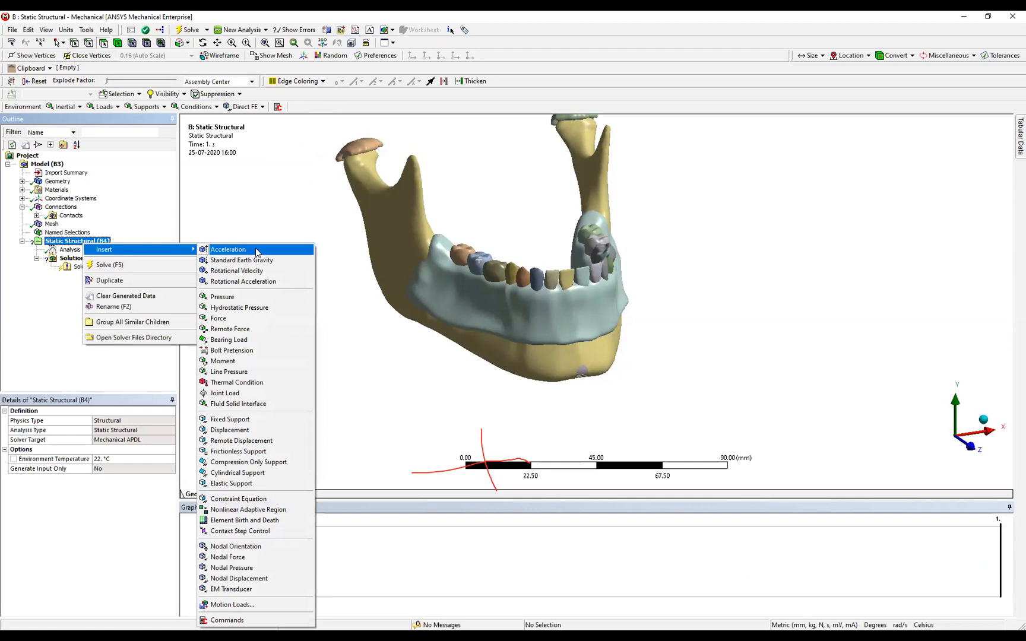
click(252, 419)
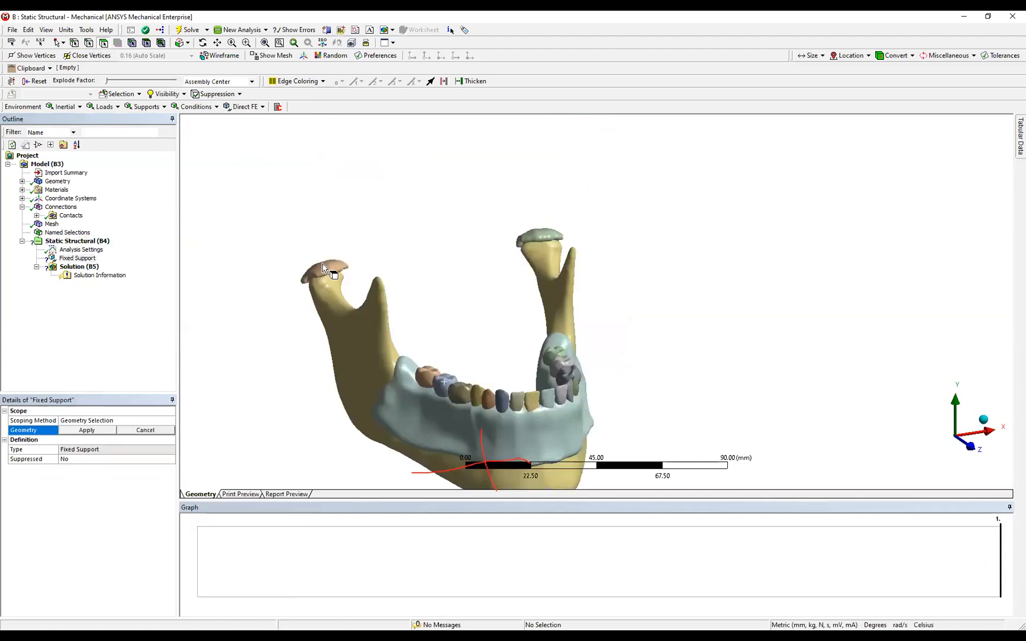
click(324, 267)
ctrl+click(542, 233)
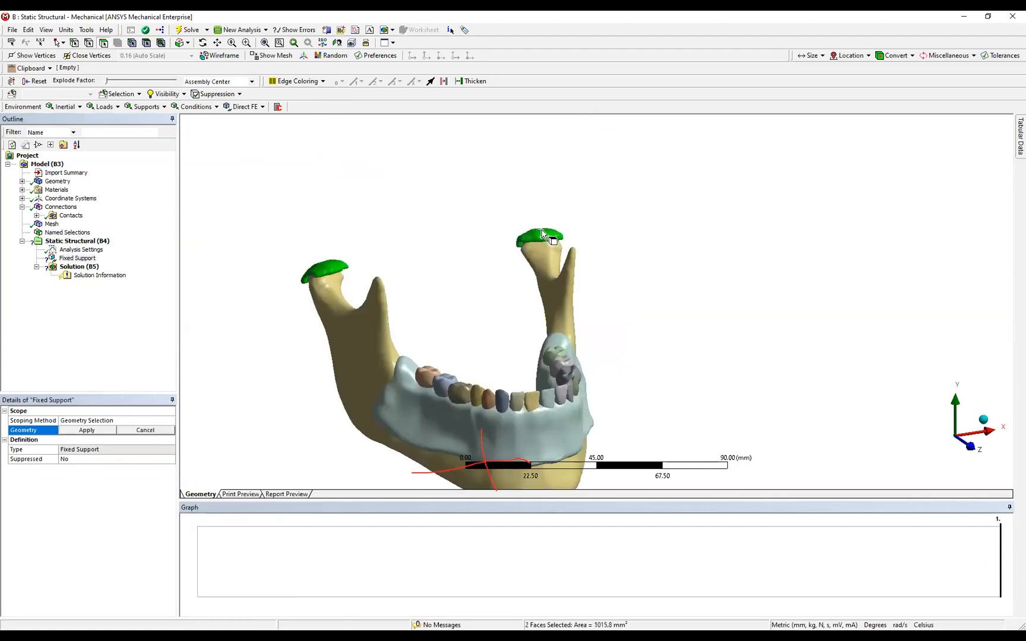
click(87, 430)
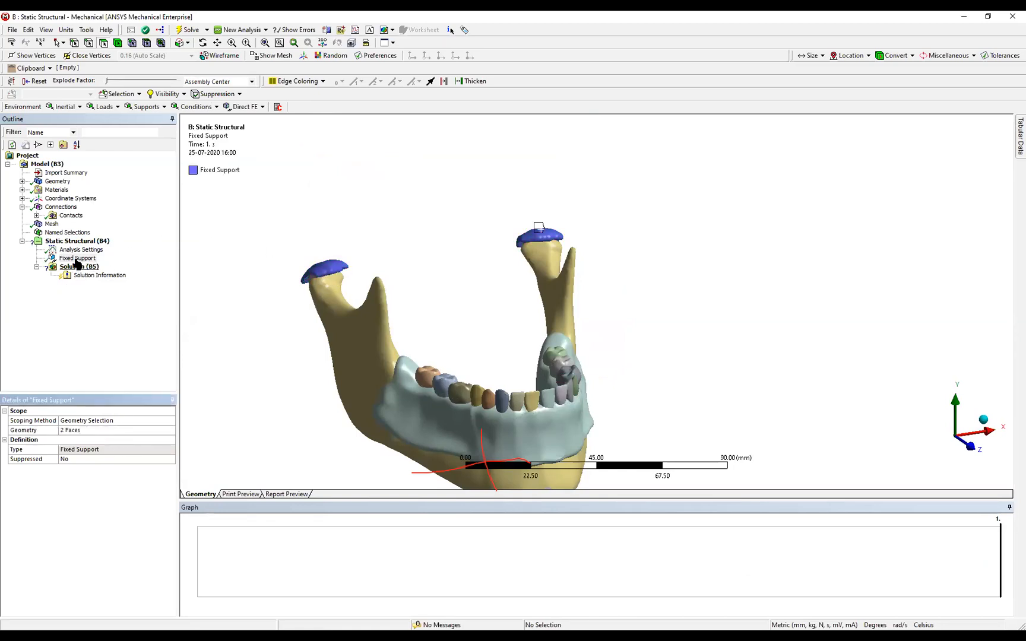
Add a Force load to the static structural analysis, scoped to the small circular face on the chin.
right_click(70, 241)
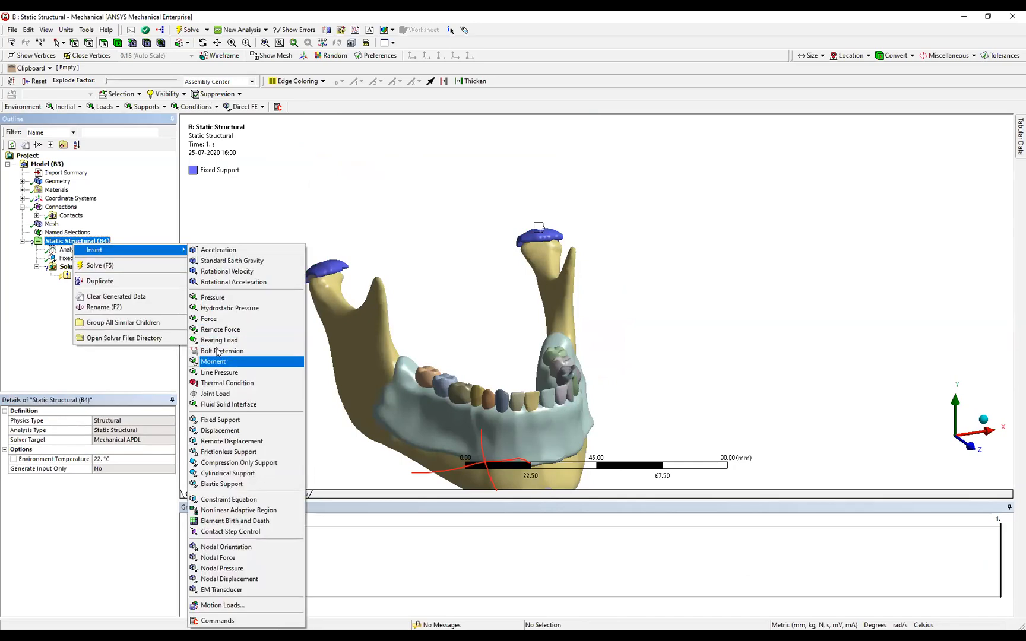
click(231, 322)
ctrl+middle_drag(461, 240, 432, 184)
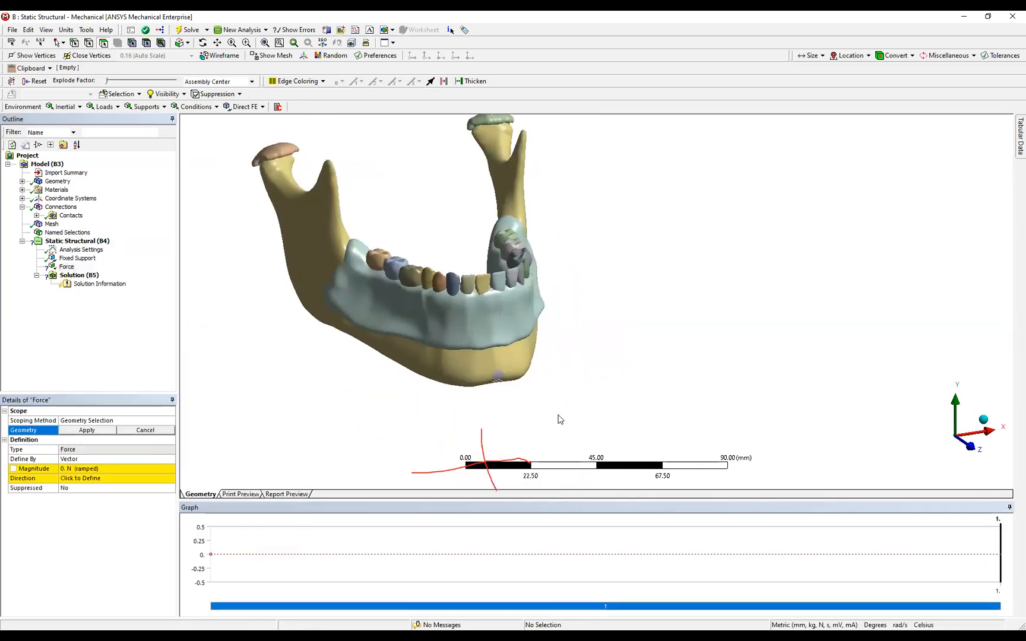
click(499, 379)
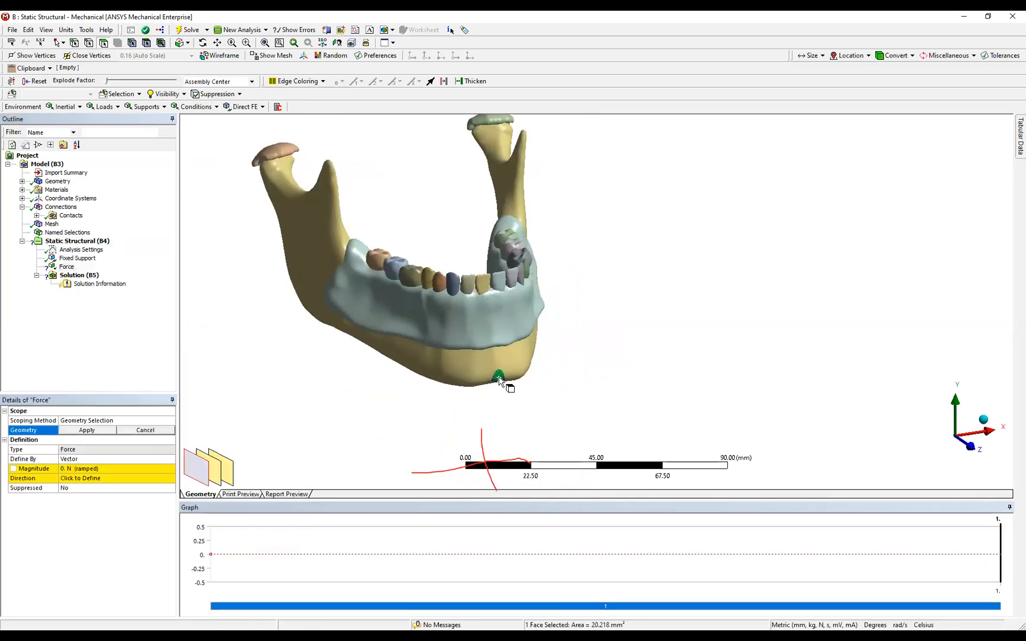
click(87, 430)
Define the chin force by components in Coordinate System:11 (External Model).
click(143, 459)
click(107, 478)
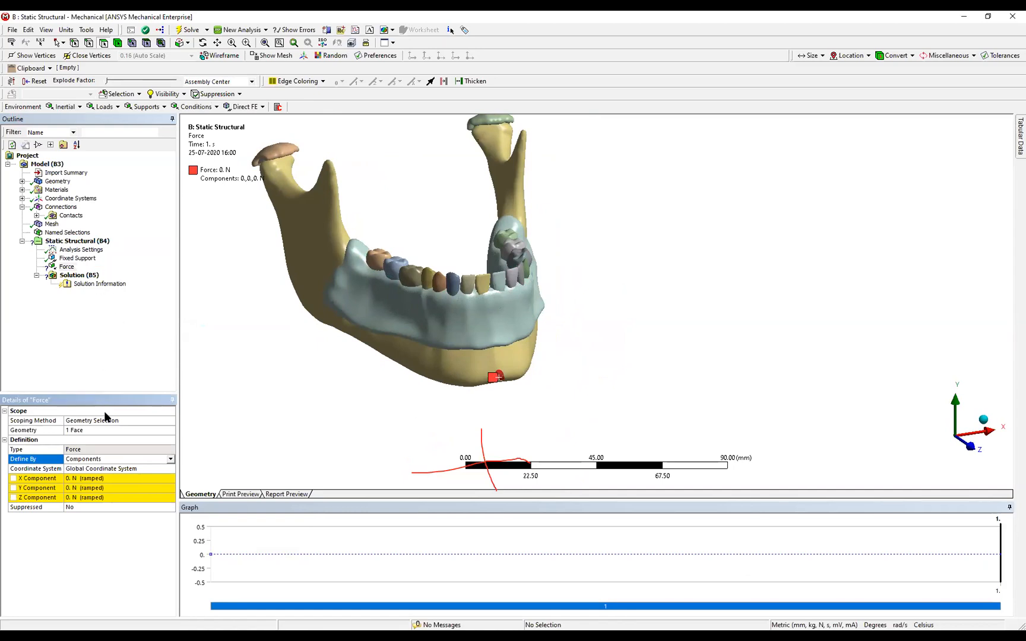
click(173, 469)
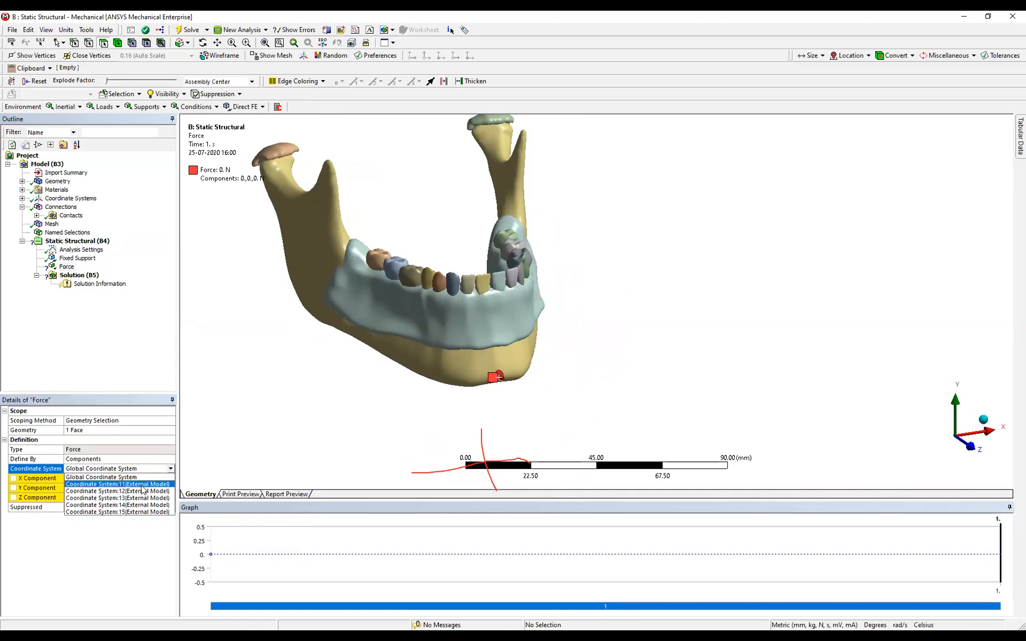
click(141, 487)
middle_drag(570, 404, 300, 437)
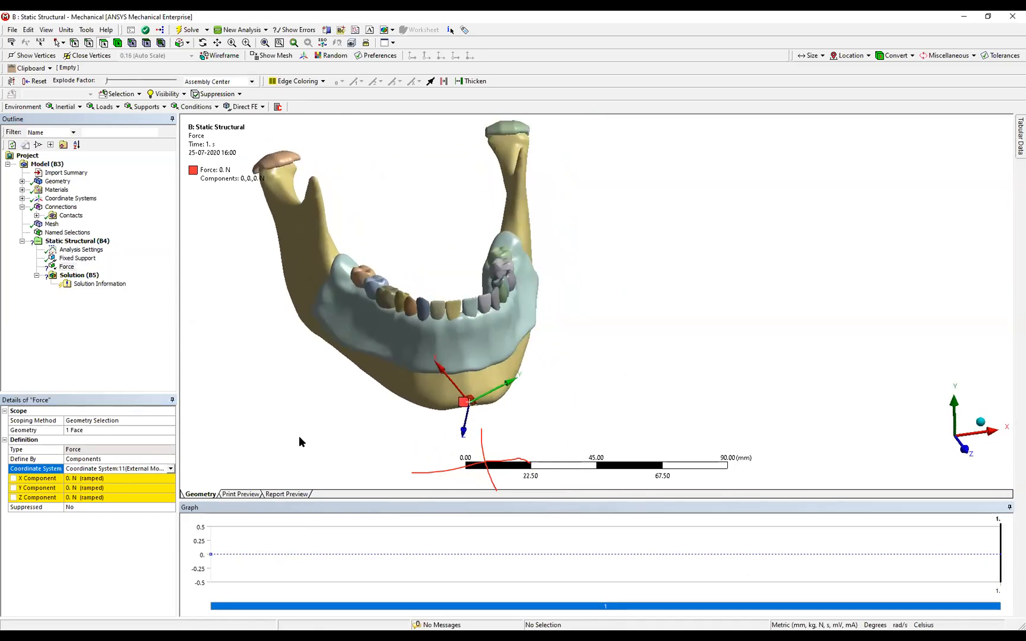
Set the X component of the chin force to 2.943 N.
click(123, 478)
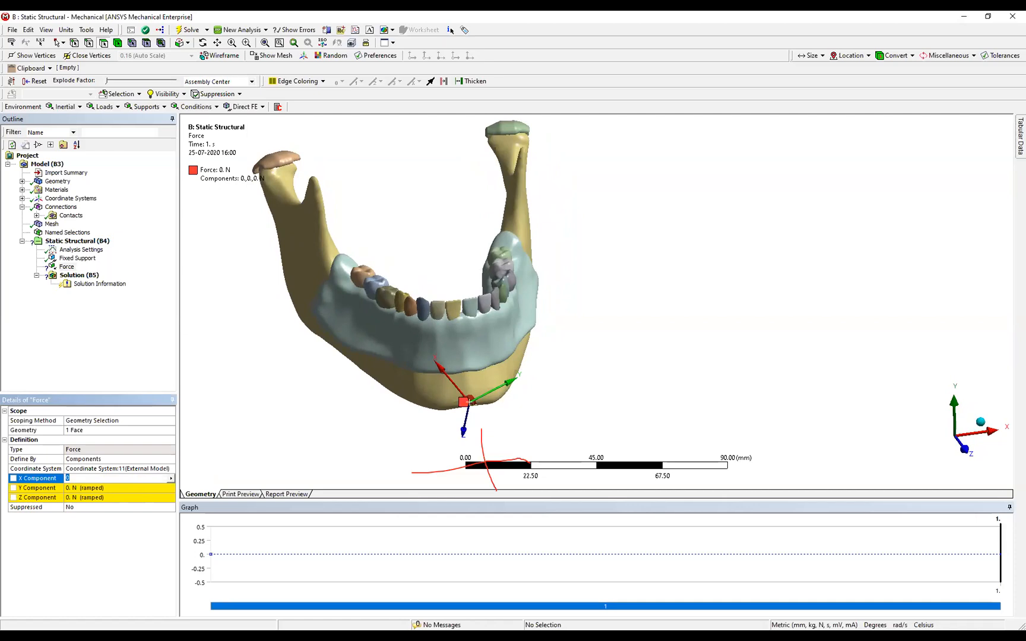
key(Return)
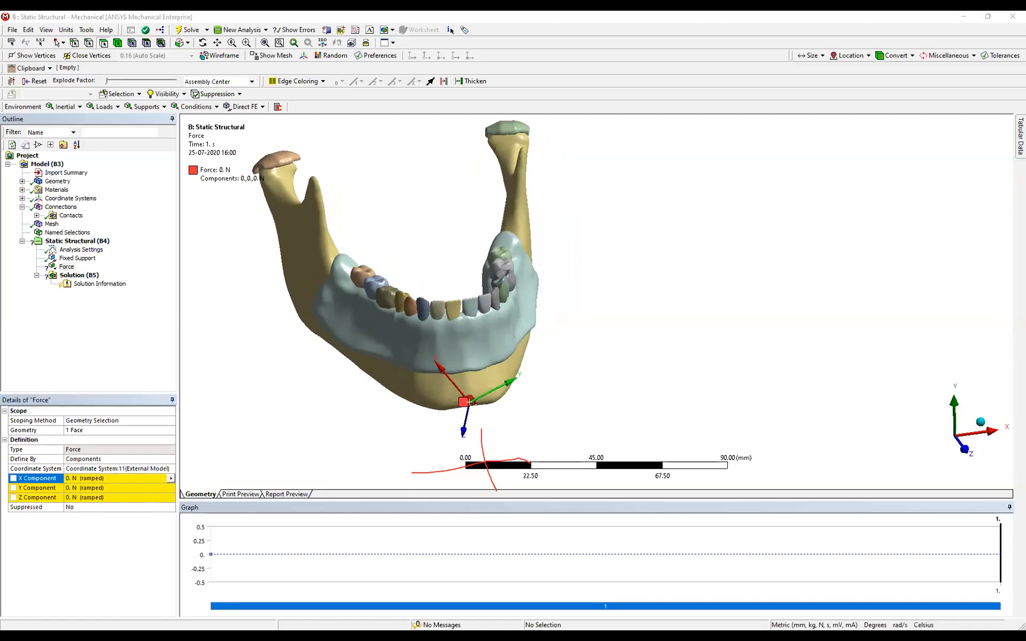
click(91, 478)
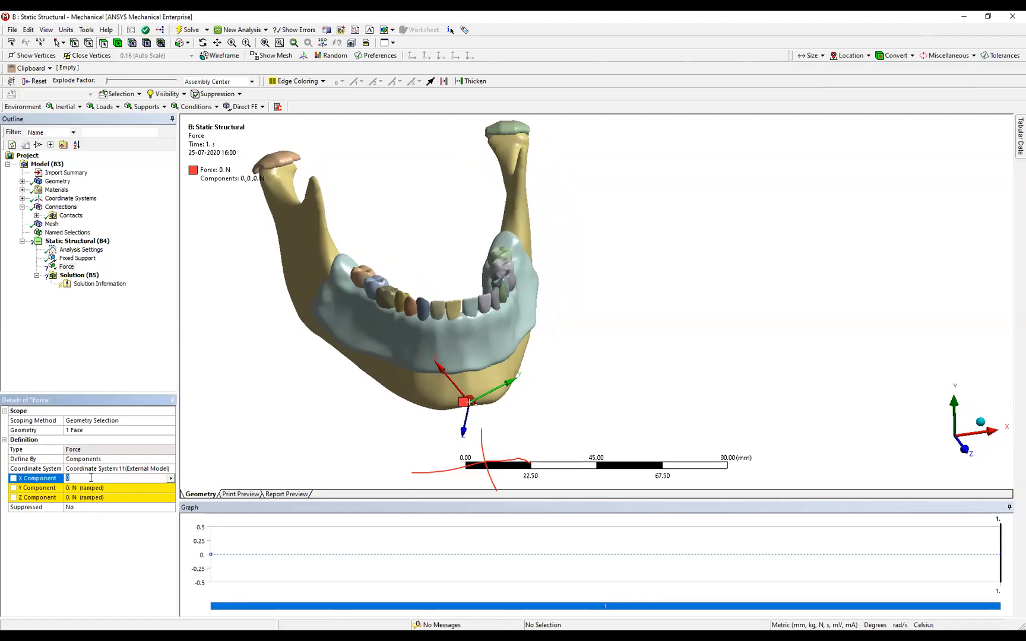
text(2.943)
key(Return)
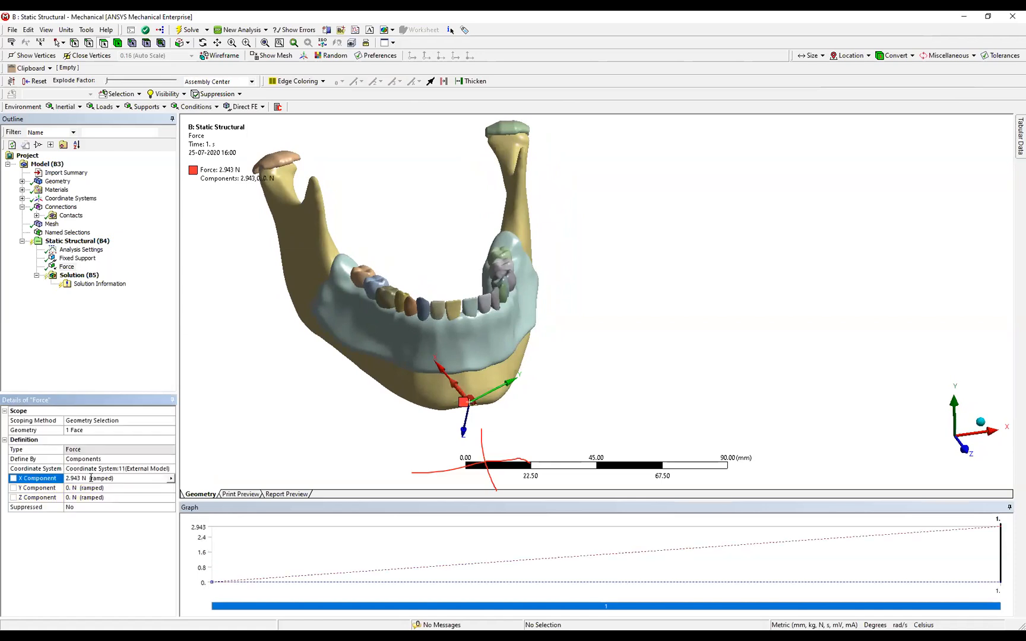
middle_drag(257, 348, 275, 363)
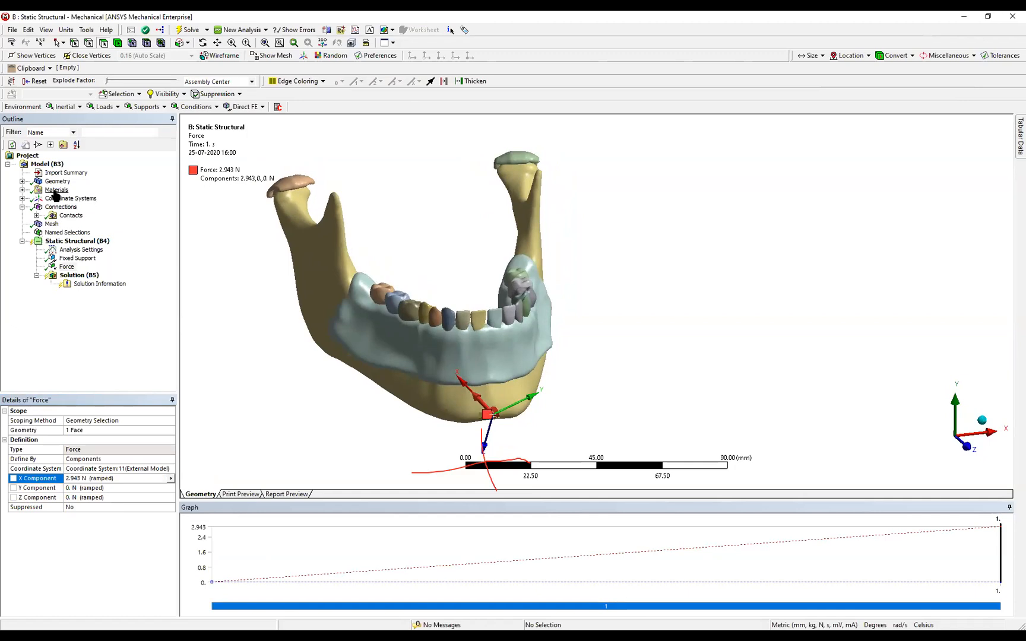
Add a Total Deformation result for all bodies to the solution.
right_click(71, 275)
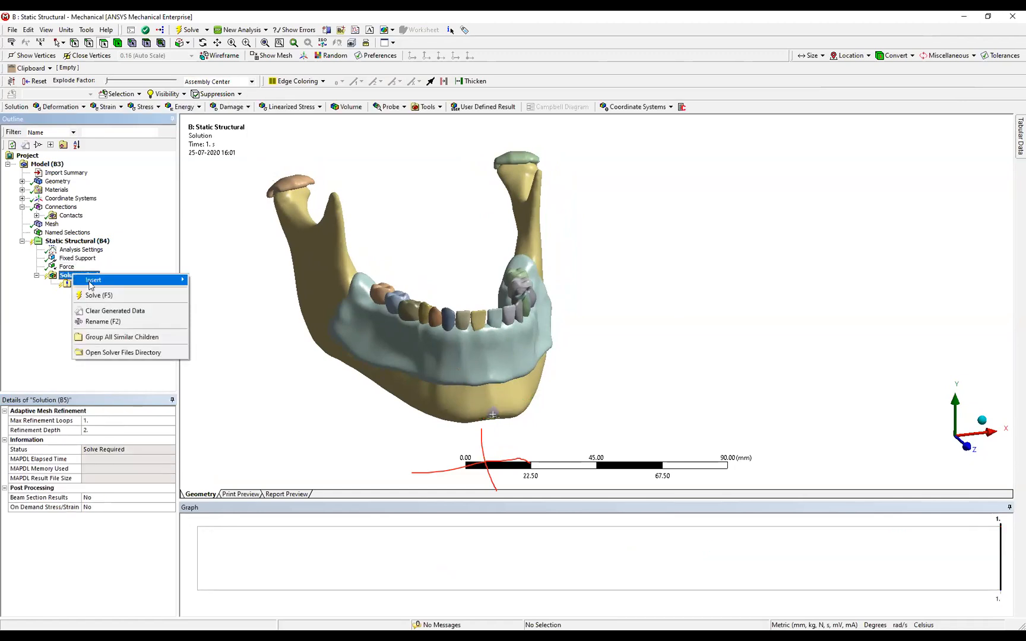
mouse_move(91, 285)
mouse_move(238, 280)
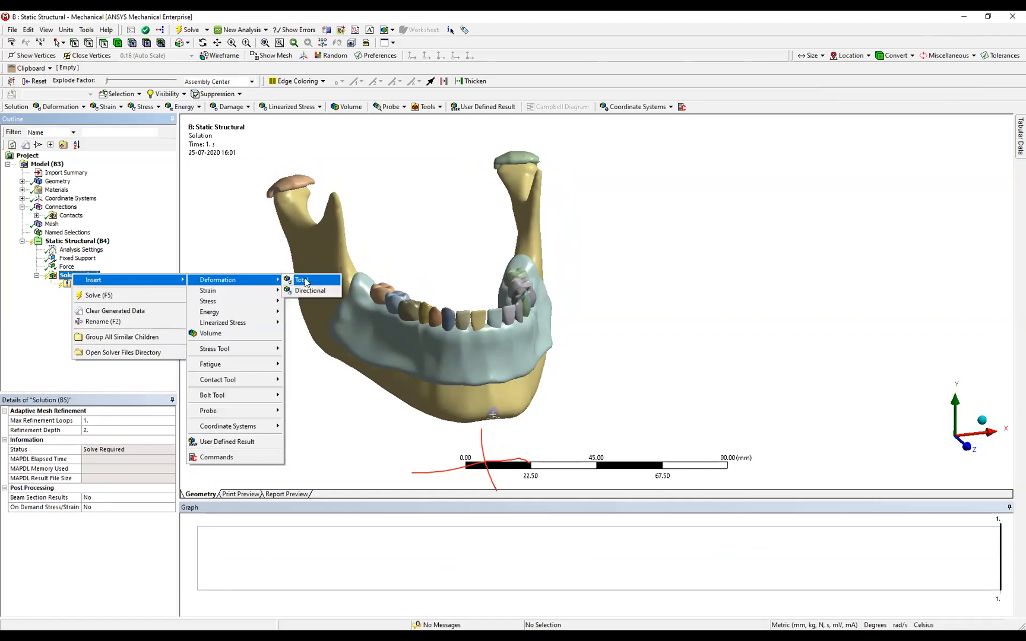
click(305, 282)
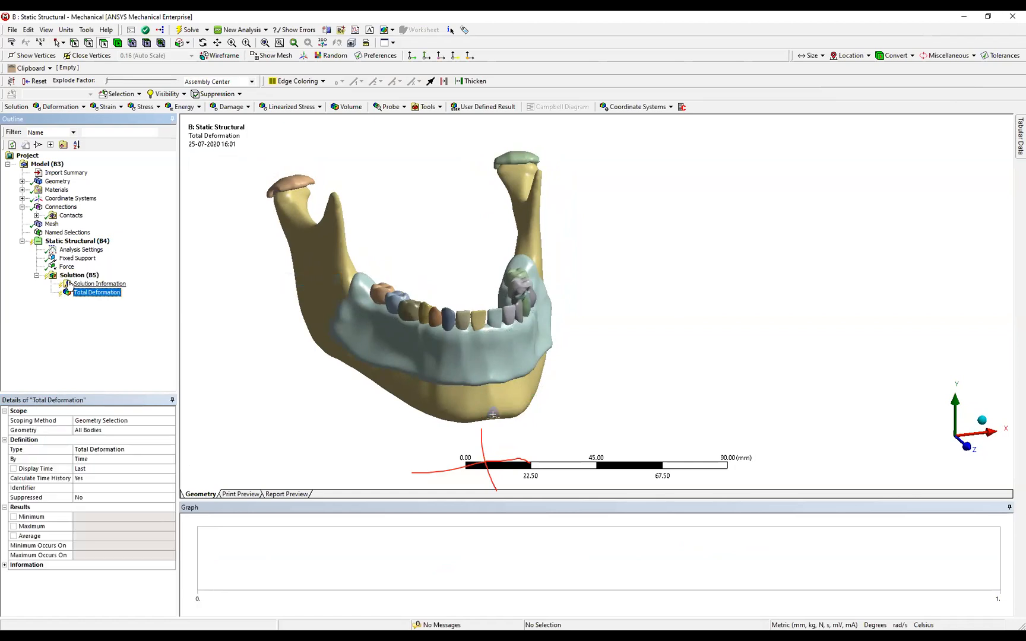
Add an Equivalent (von-Mises) stress result for all bodies to the solution.
click(126, 278)
right_click(87, 276)
mouse_move(109, 282)
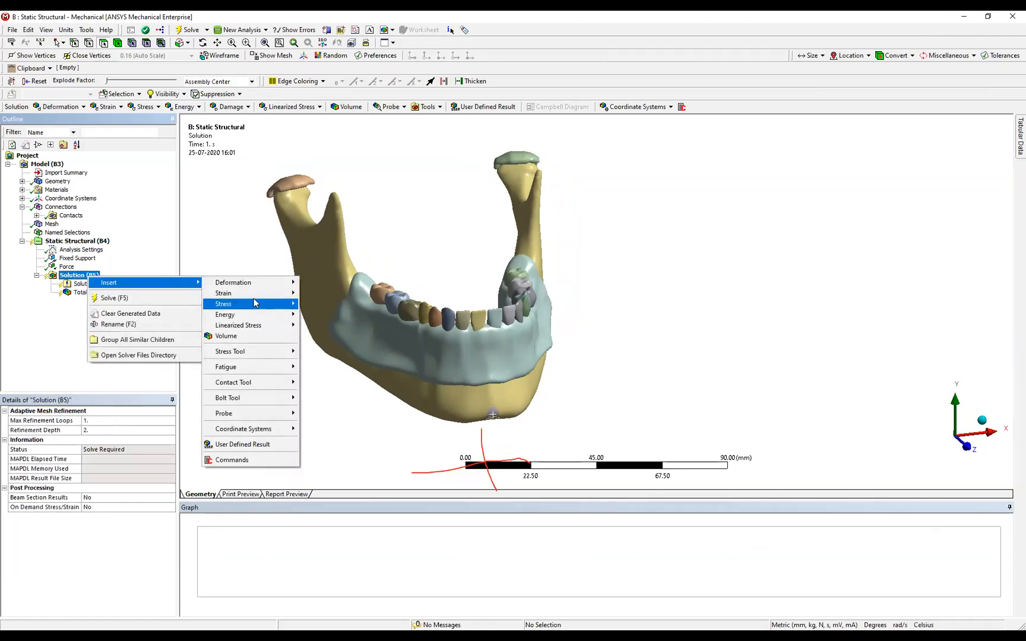
mouse_move(256, 305)
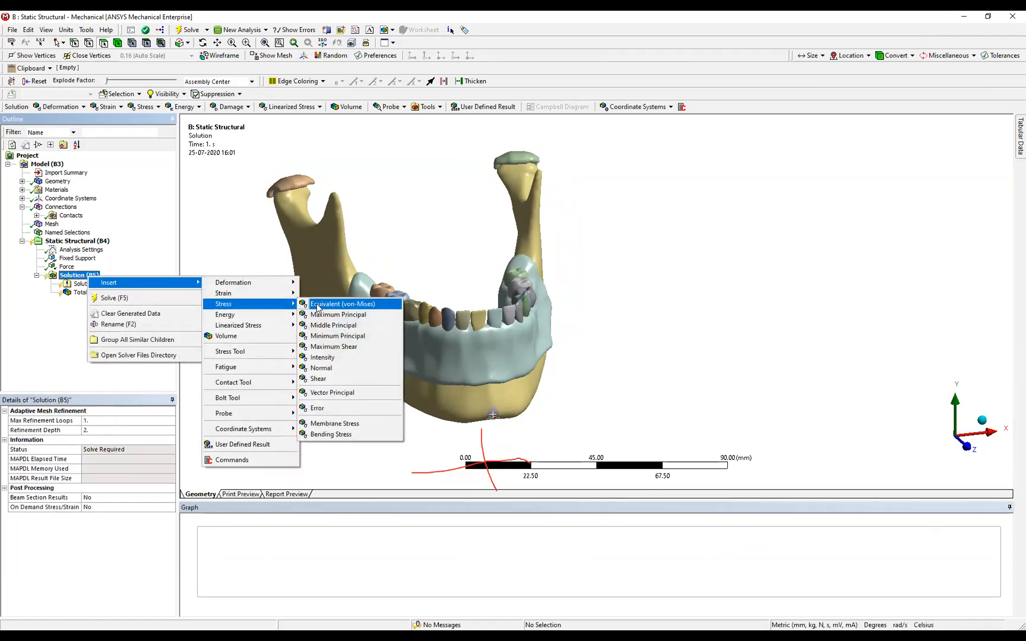
click(343, 304)
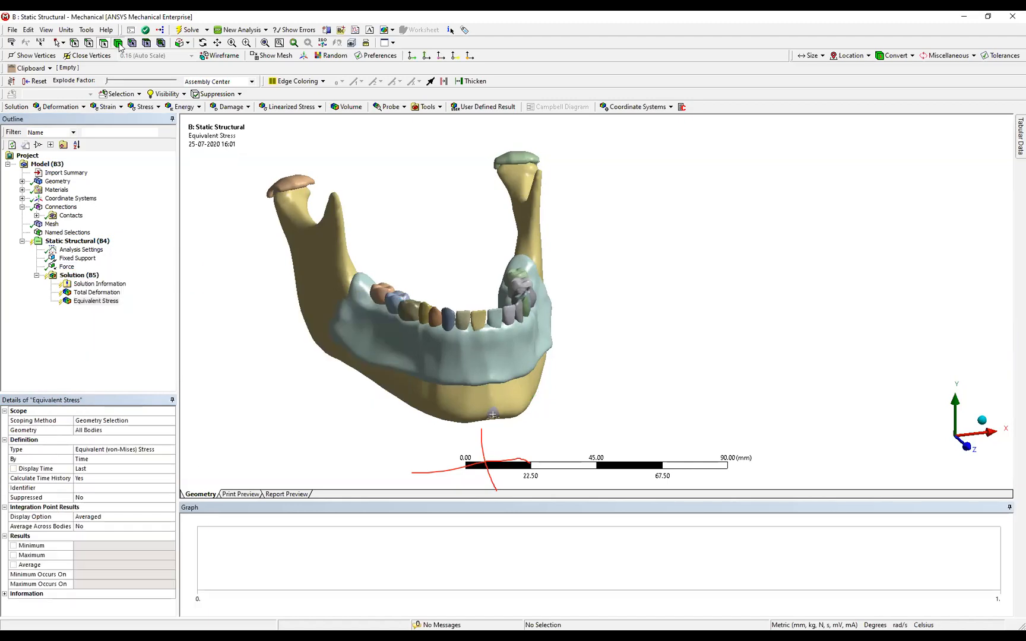
Add an Equivalent (von-Mises) stress result scoped only to the light blue body surrounding the teeth.
click(464, 354)
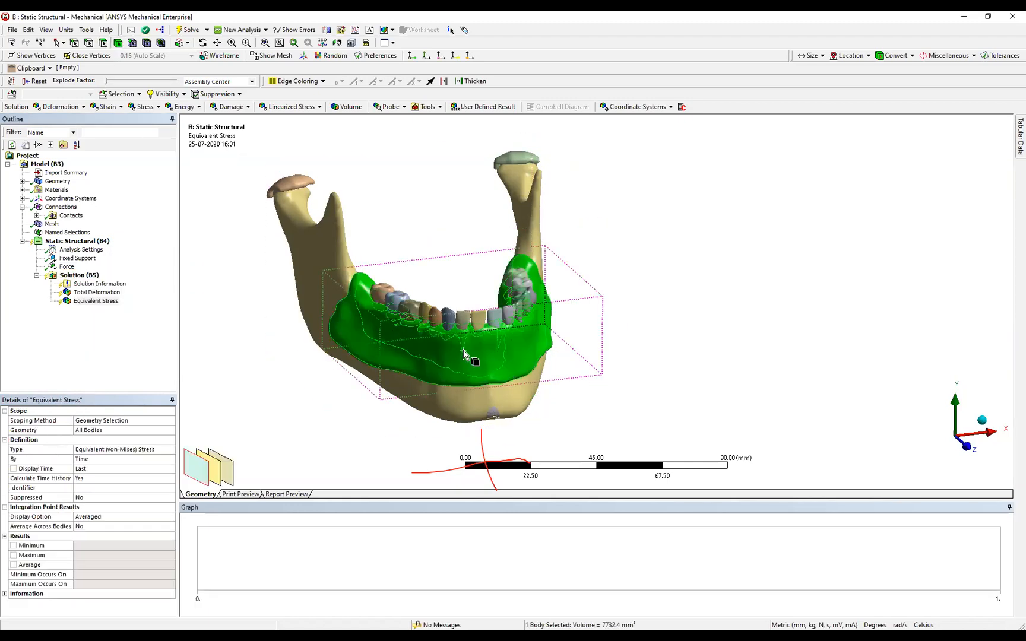
click(145, 107)
click(160, 123)
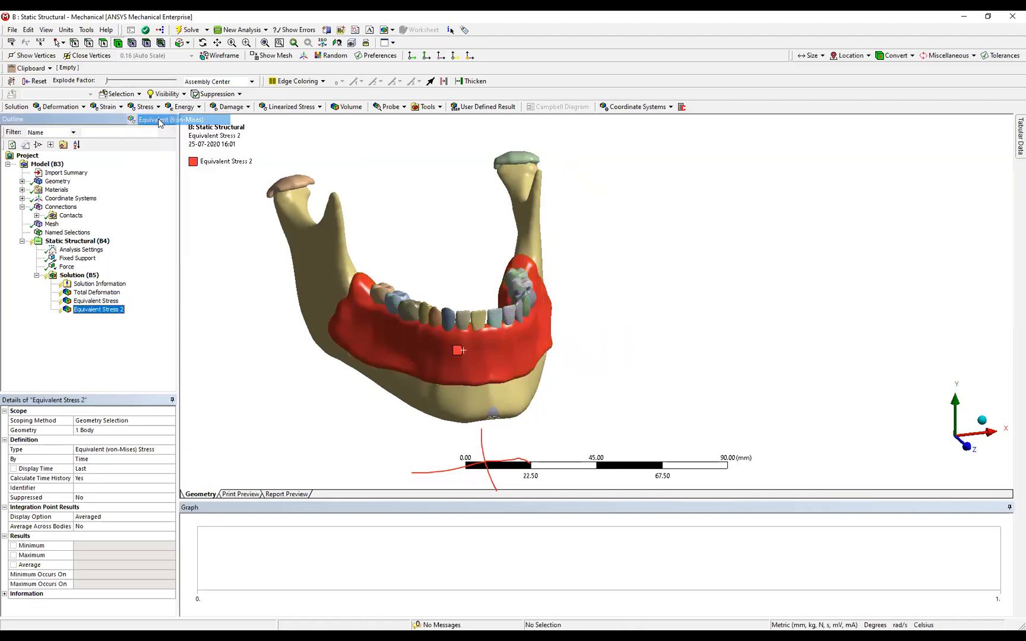
Add another Equivalent (von-Mises) stress result scoped to the yellow jawbone and the small chin body.
click(453, 406)
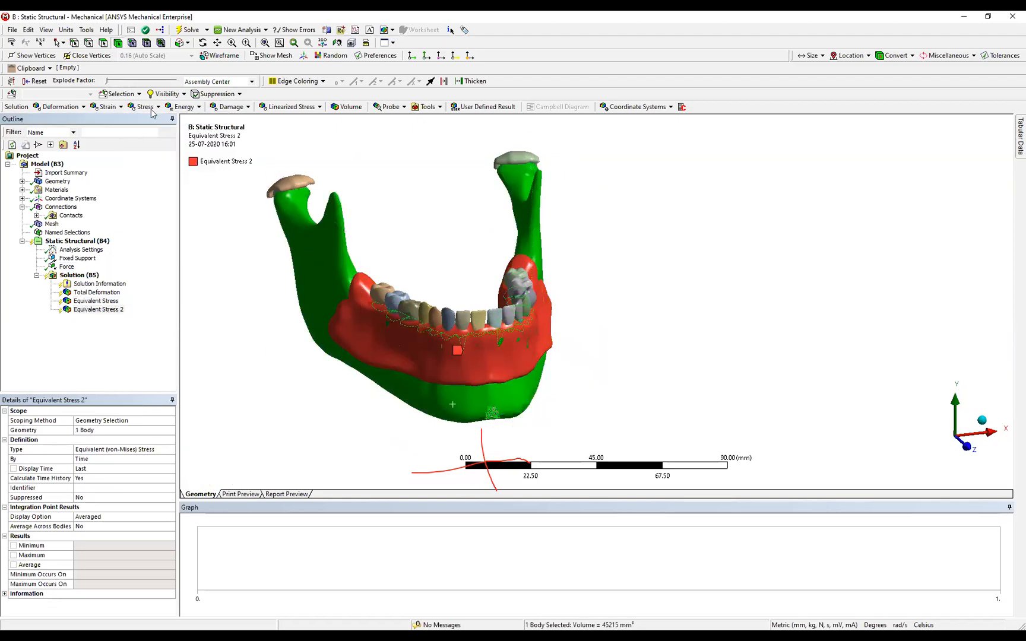
click(144, 107)
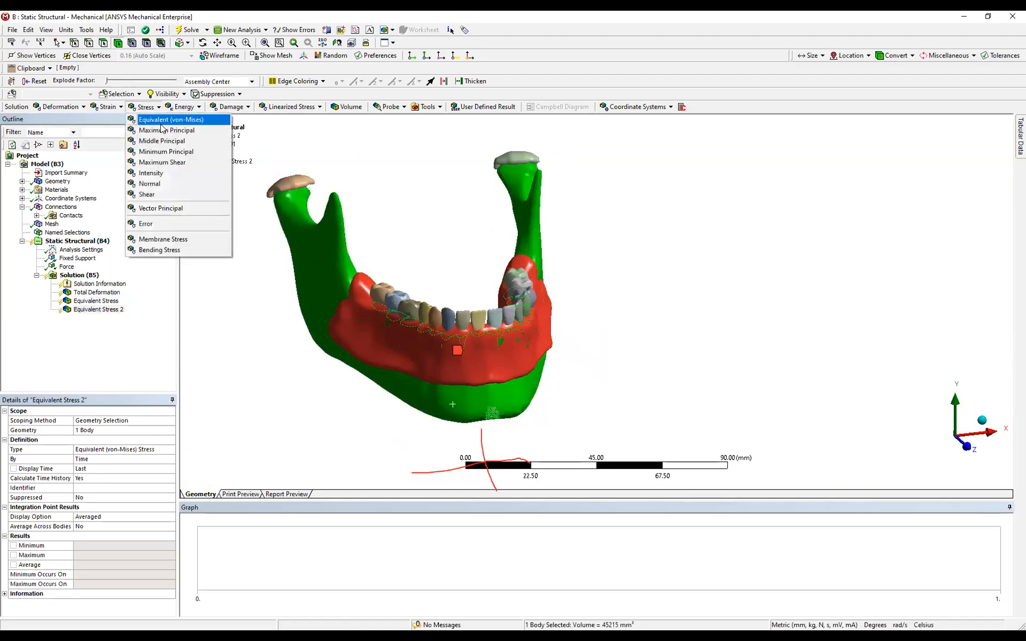
ctrl+click(493, 413)
click(143, 107)
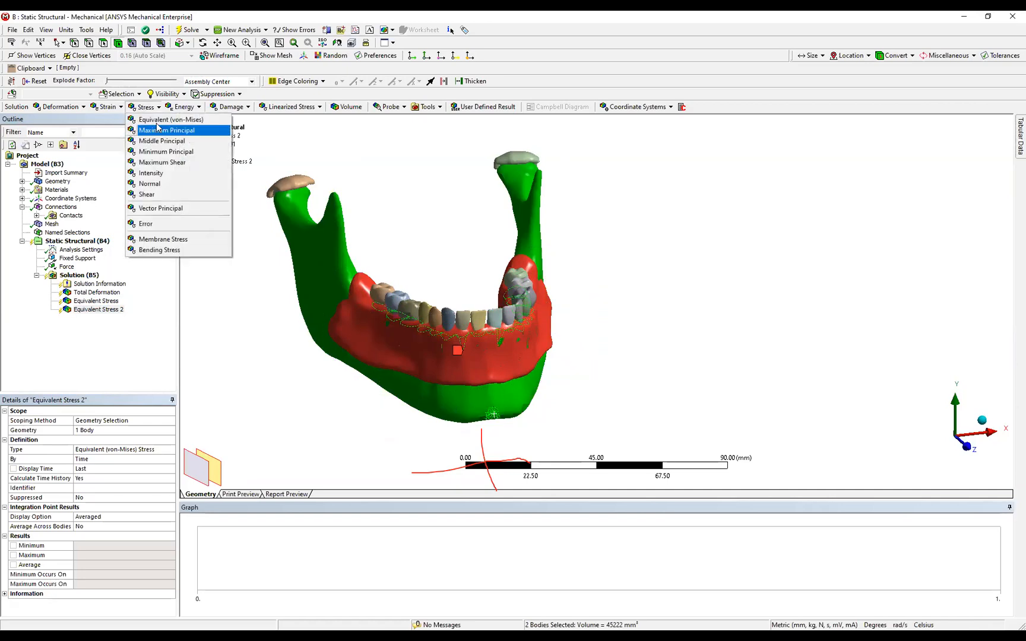
click(160, 122)
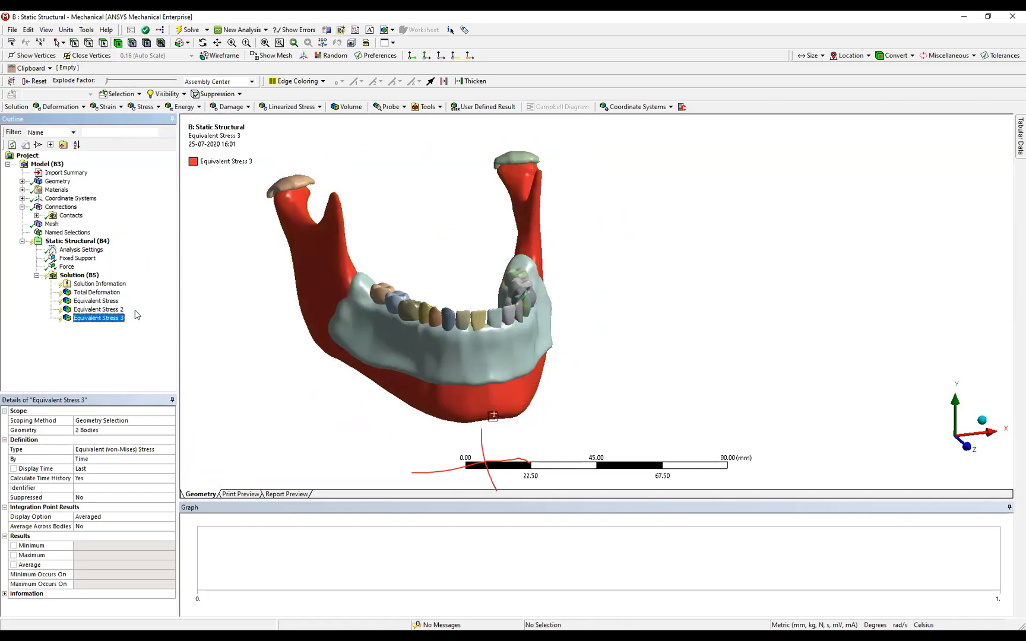
click(263, 352)
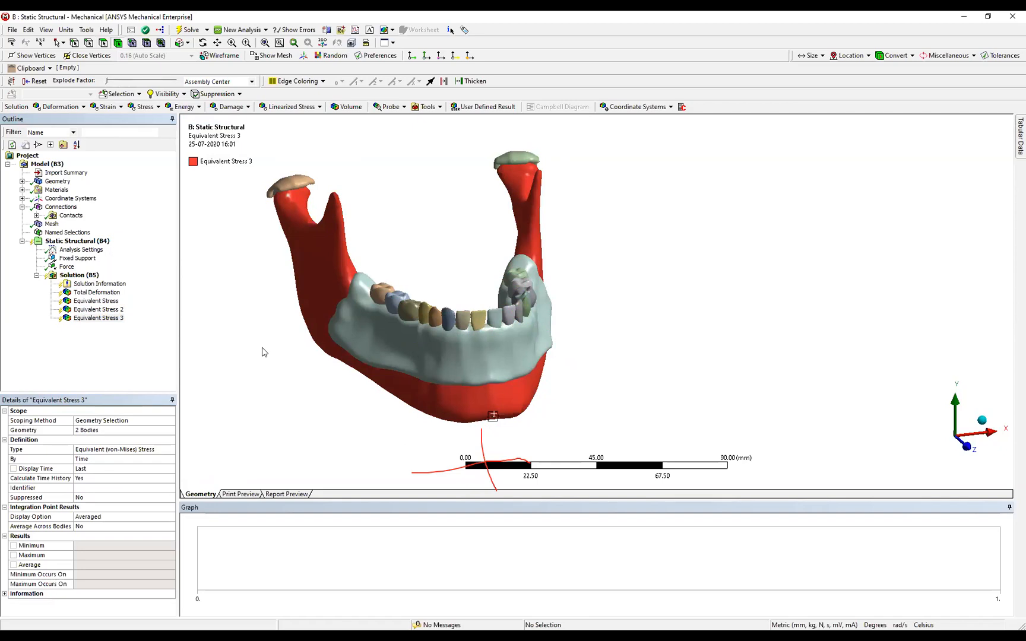
Solve the static structural analysis with its deformation and stress results.
right_click(90, 277)
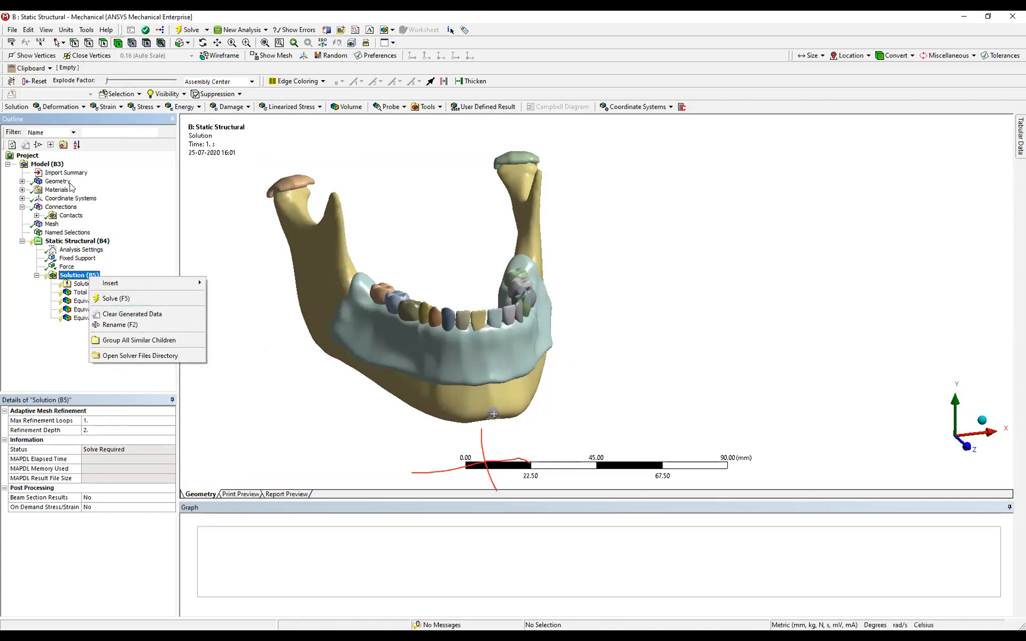
click(116, 302)
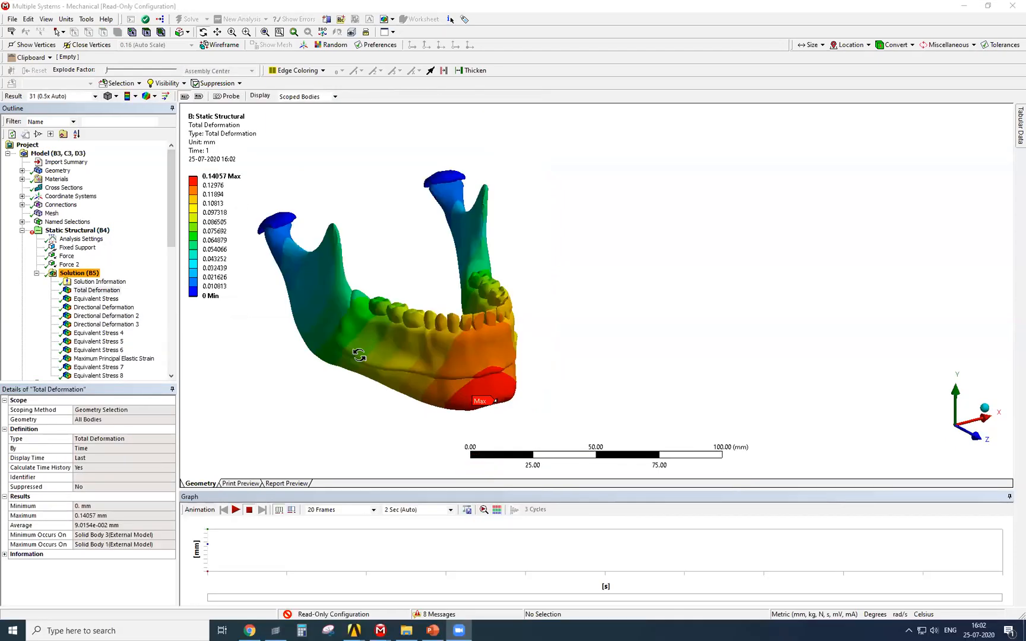
In the already solved mandible project, animate the Total Deformation result and inspect the Equivalent Stress result for all bodies.
middle_drag(359, 355, 214, 316)
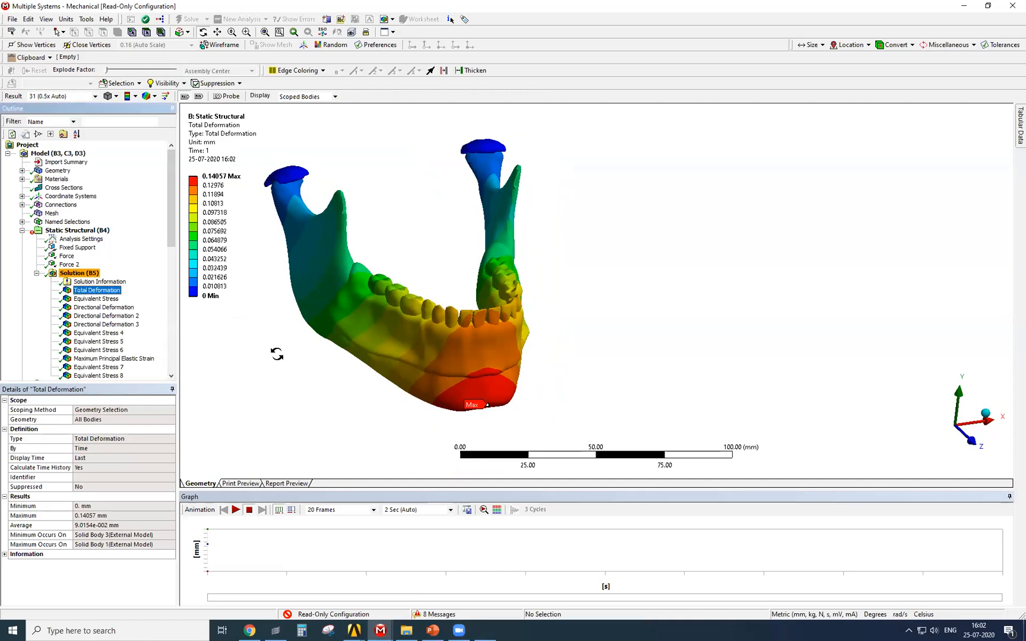
click(237, 510)
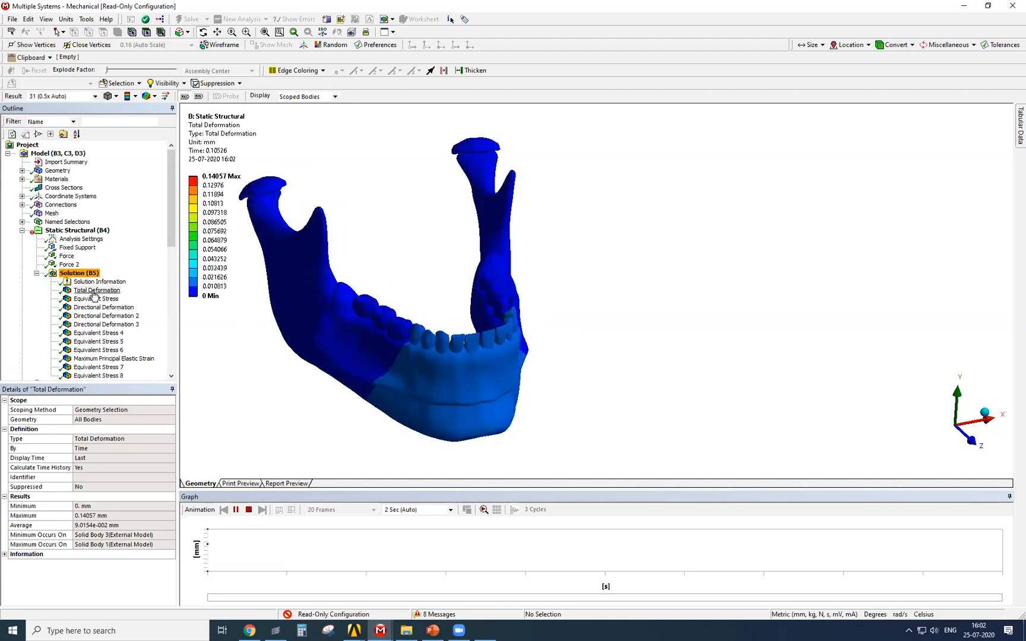
click(95, 299)
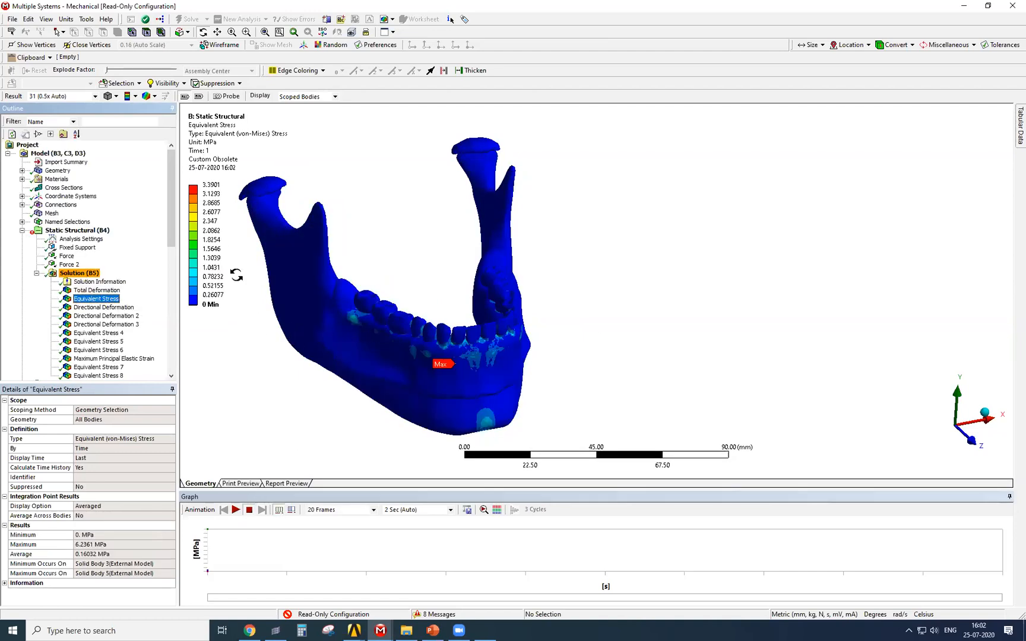
drag(474, 418, 416, 333)
View the Y-axis Directional Deformation 2 result and examine Equivalent Stress 4 from beneath, around the tooth roots.
click(118, 316)
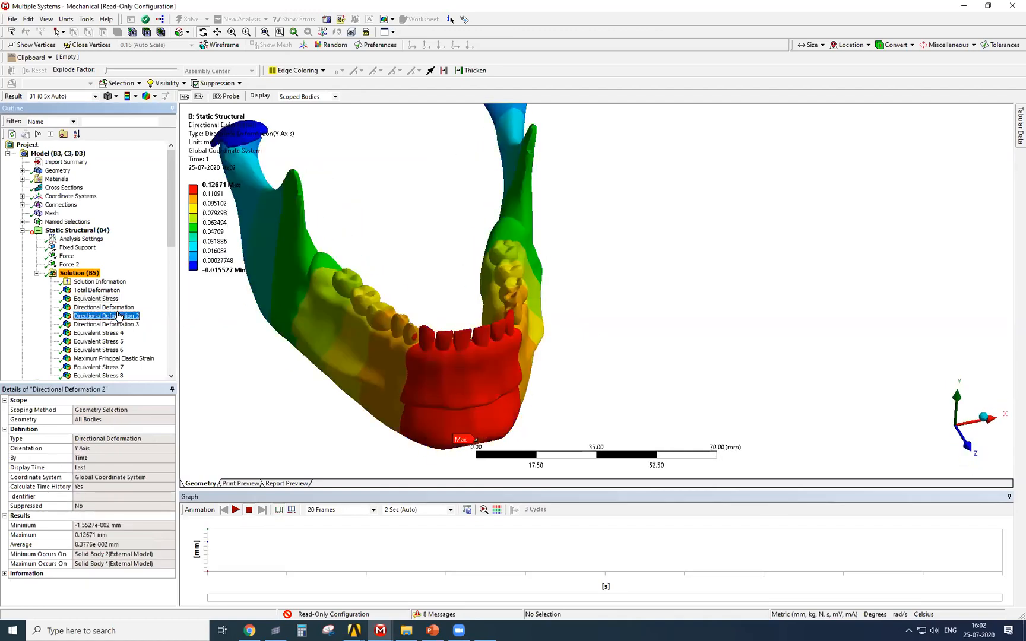
click(110, 333)
middle_drag(357, 329, 493, 311)
scroll(388, 176, up, 3)
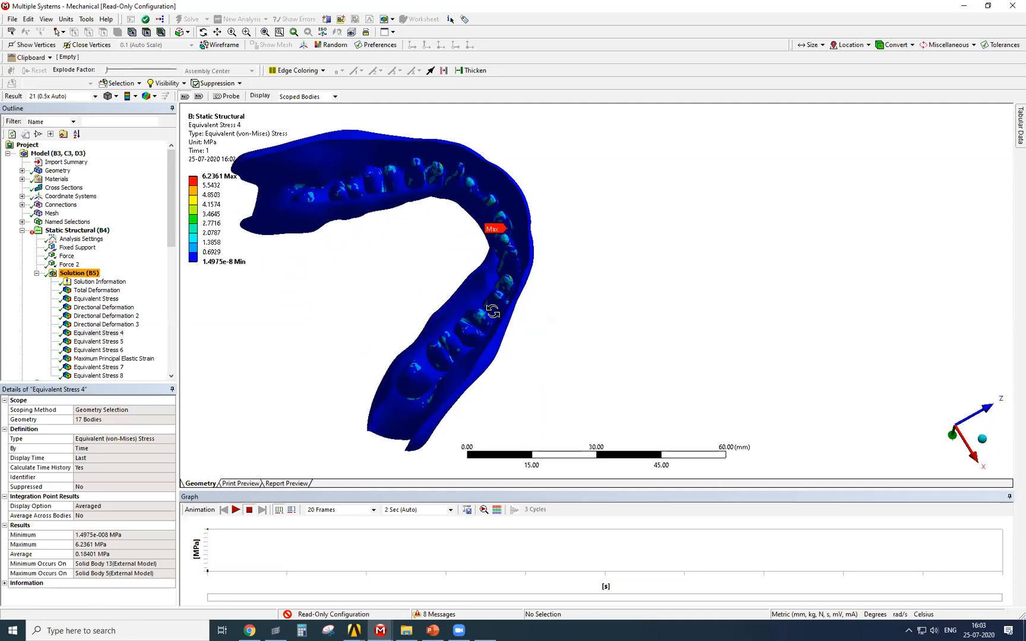
scroll(507, 298, up, 3)
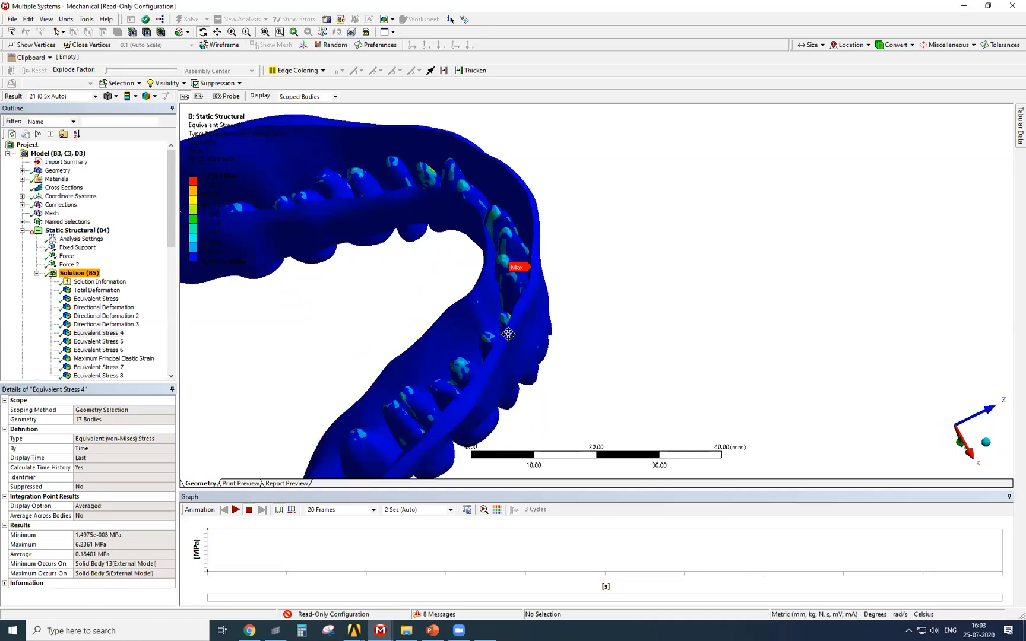
middle_drag(535, 328, 368, 379)
Examine the Equivalent Stress 5 result on the tooth-supporting bone from the side and down into the tooth sockets.
click(93, 343)
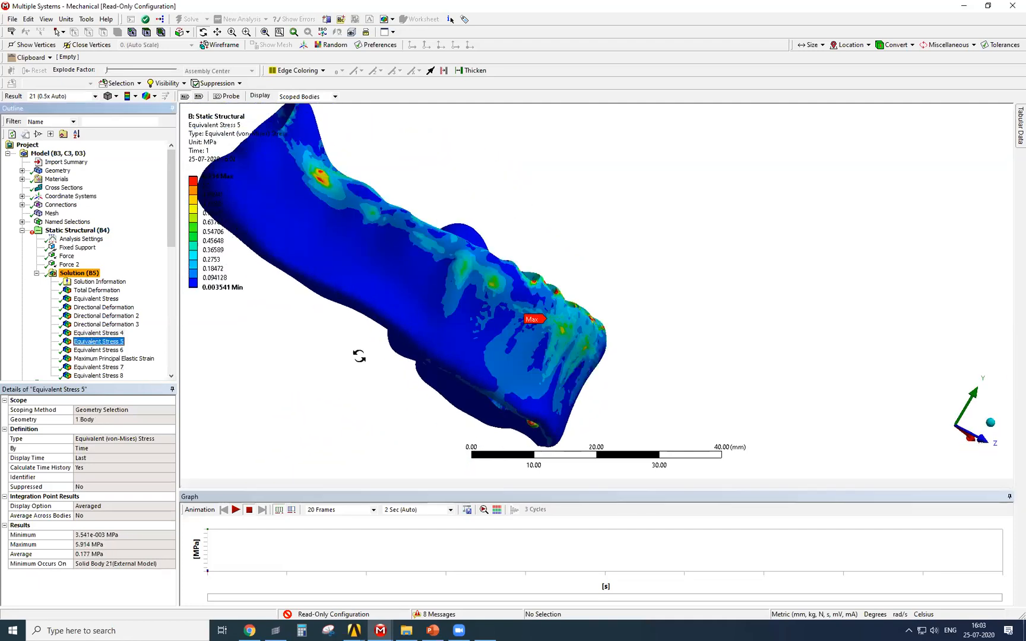
middle_drag(389, 339, 305, 281)
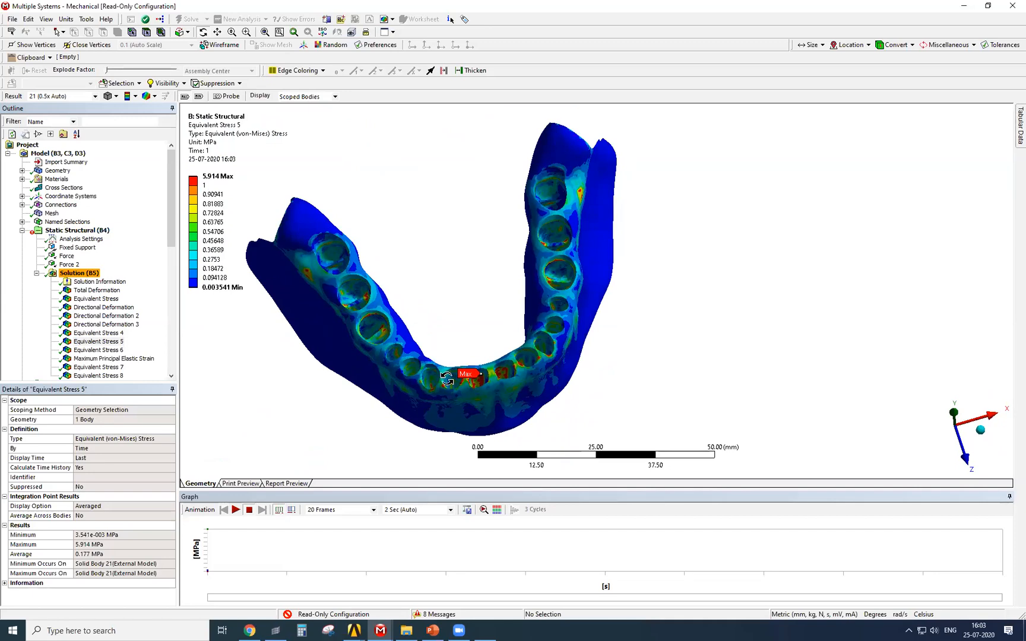
scroll(456, 387, up, 1)
middle_drag(466, 331, 448, 380)
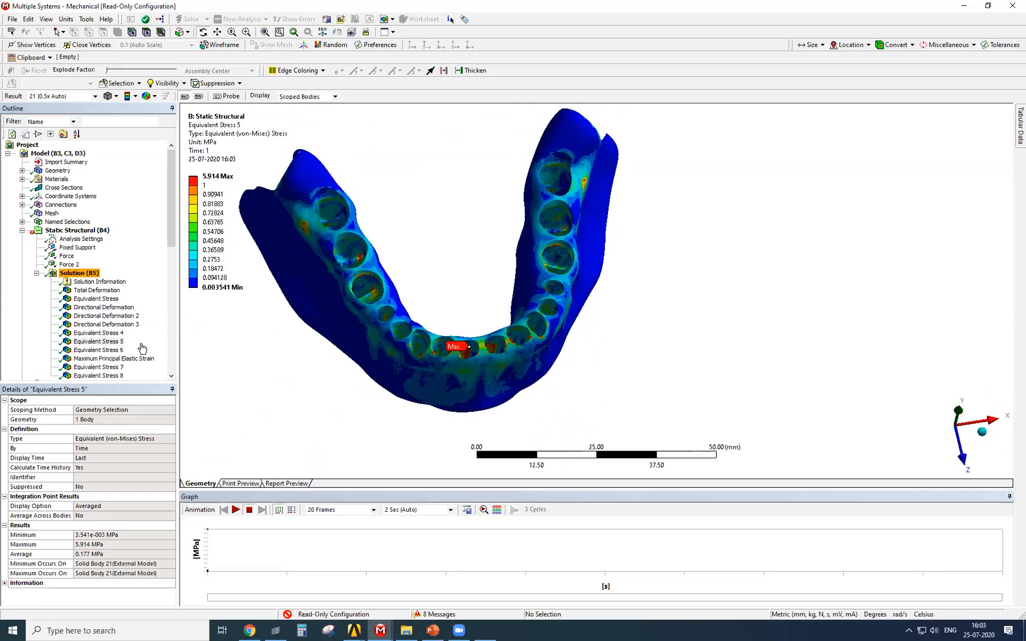
Inspect the Equivalent Stress 6 result on the isolated teeth and their roots from several angles.
click(98, 350)
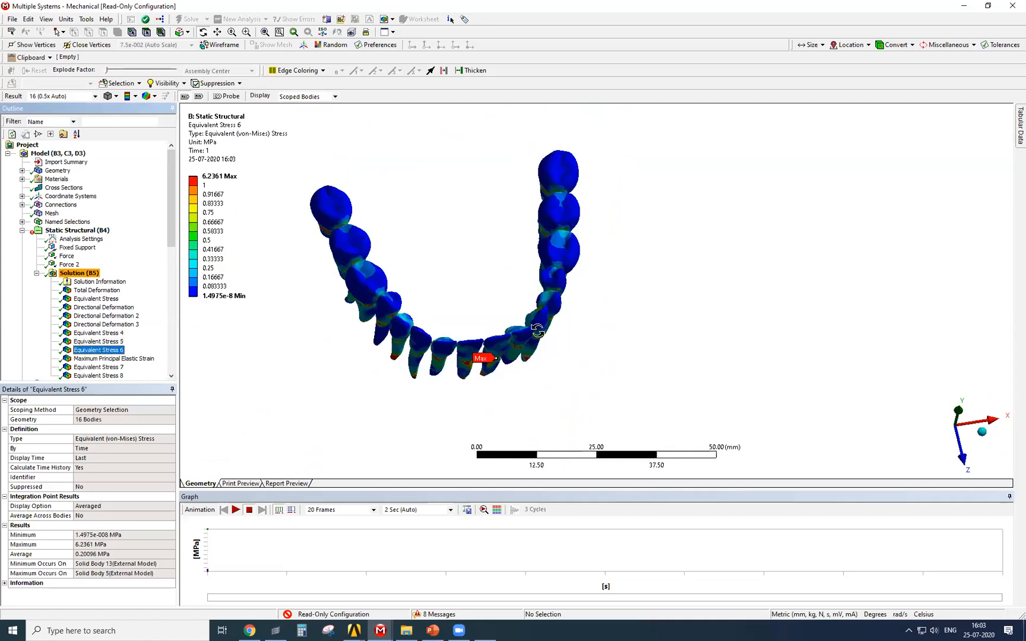
middle_drag(537, 331, 499, 329)
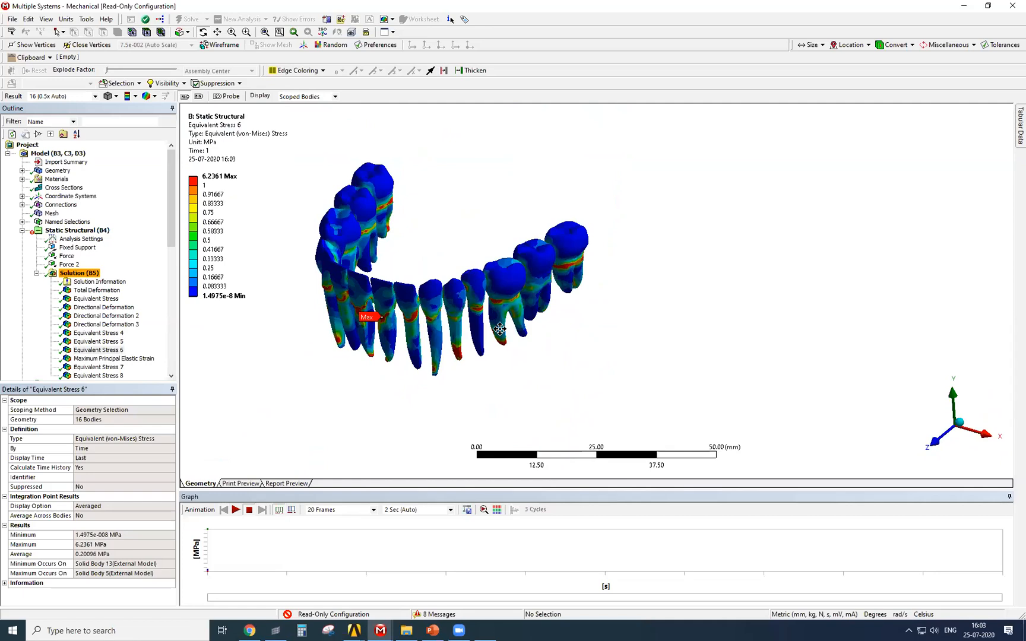
middle_drag(401, 319, 156, 314)
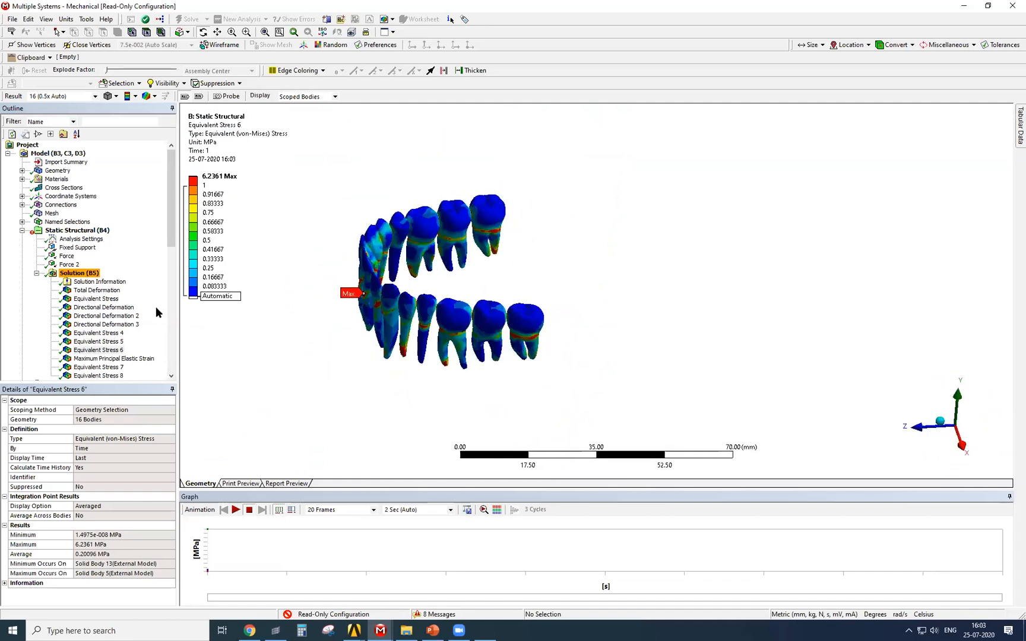
Review the Maximum Principal Elastic Strain result and examine Equivalent Stress 7 on the mandible without teeth, including the chin.
double_click(99, 359)
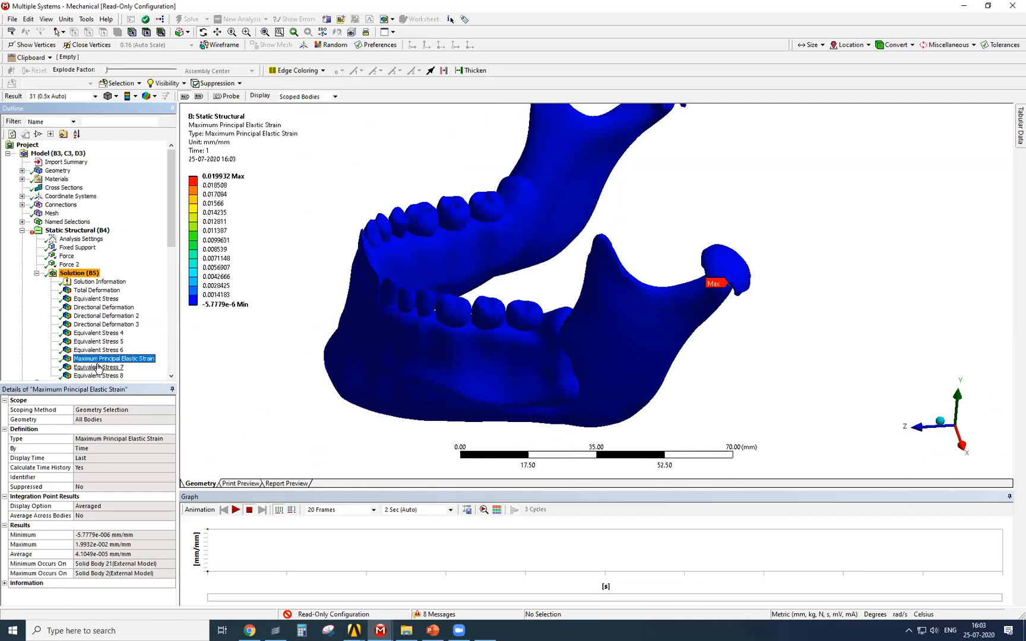
scroll(234, 341, down, 1)
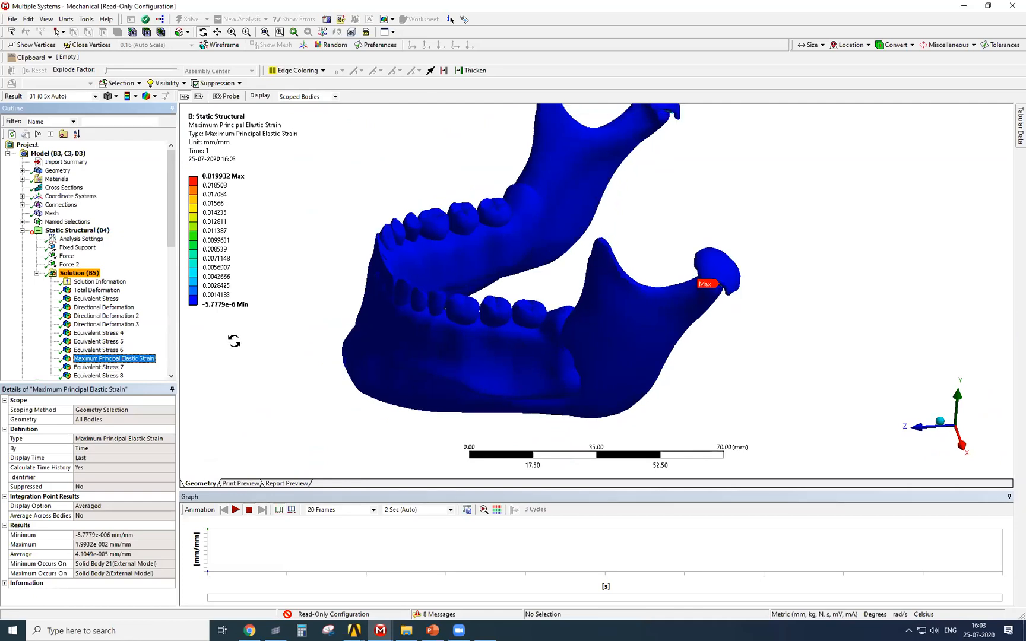
click(98, 367)
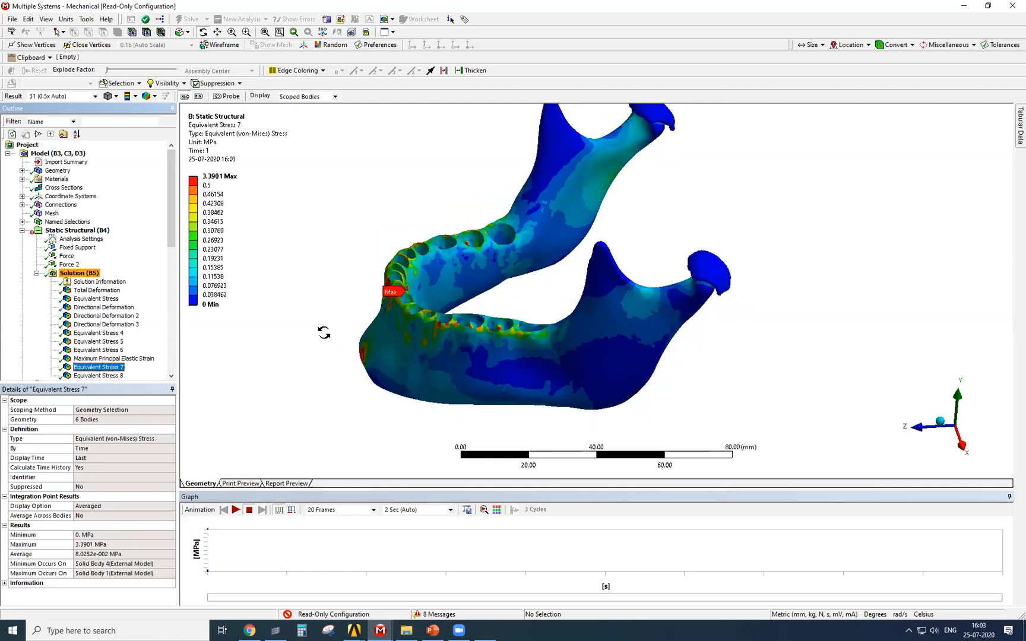
drag(406, 298, 502, 408)
scroll(503, 408, down, 1)
middle_drag(431, 415, 497, 399)
mouse_move(498, 399)
ctrl+middle_down()
mouse_move(460, 396)
mouse_move(496, 407)
mouse_move(484, 399)
ctrl+middle_up()
scroll(498, 409, down, 1)
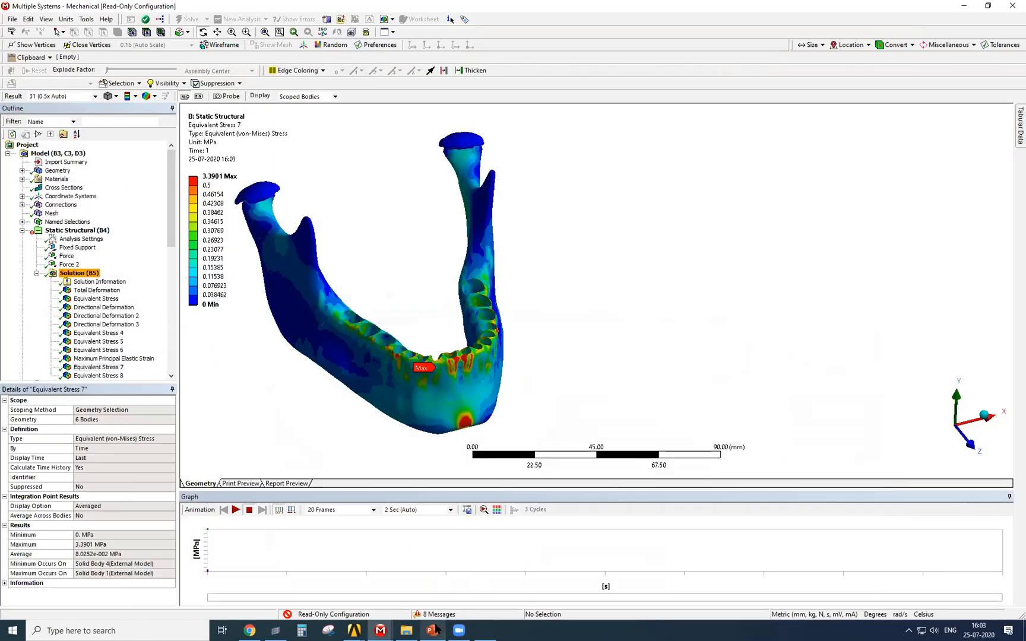
Switch to the PowerPoint presentation, start the slide show at the load case 1 slide, and advance to its displacement results.
click(434, 630)
click(460, 629)
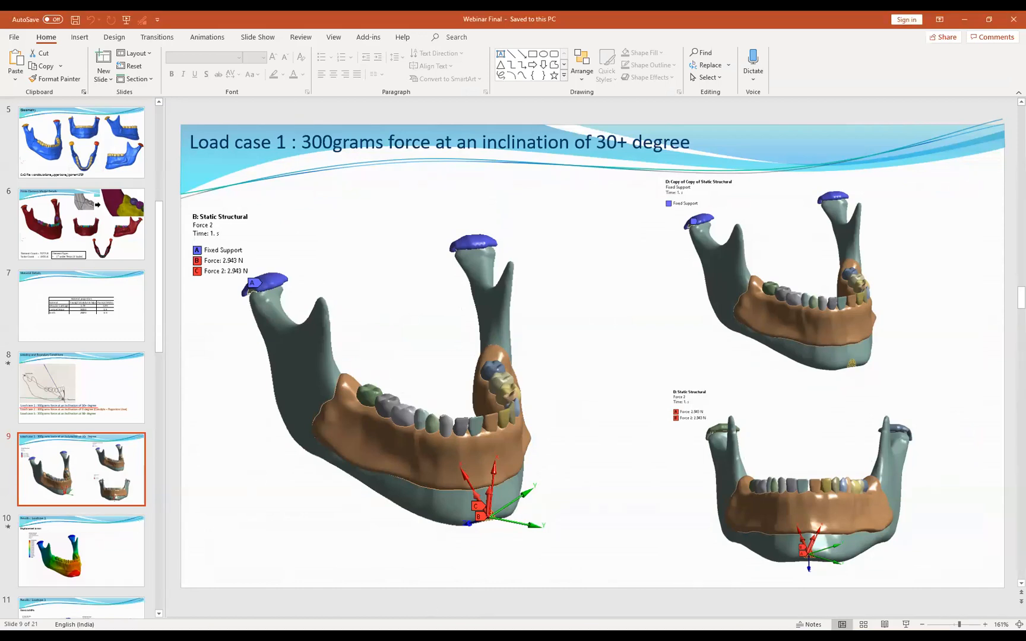
key(shift+F5)
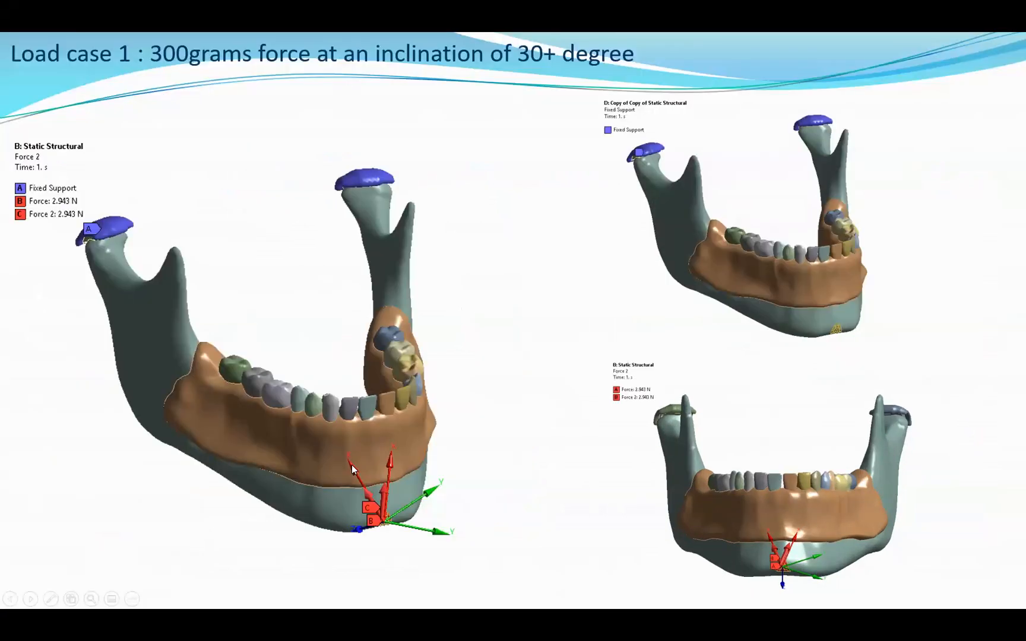
click(84, 557)
click(84, 557)
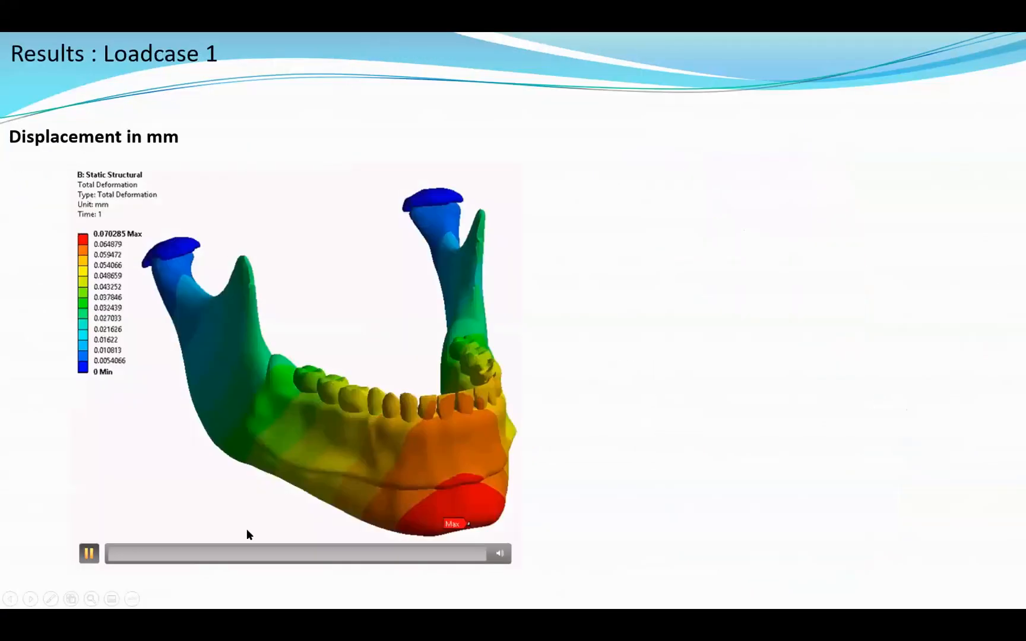